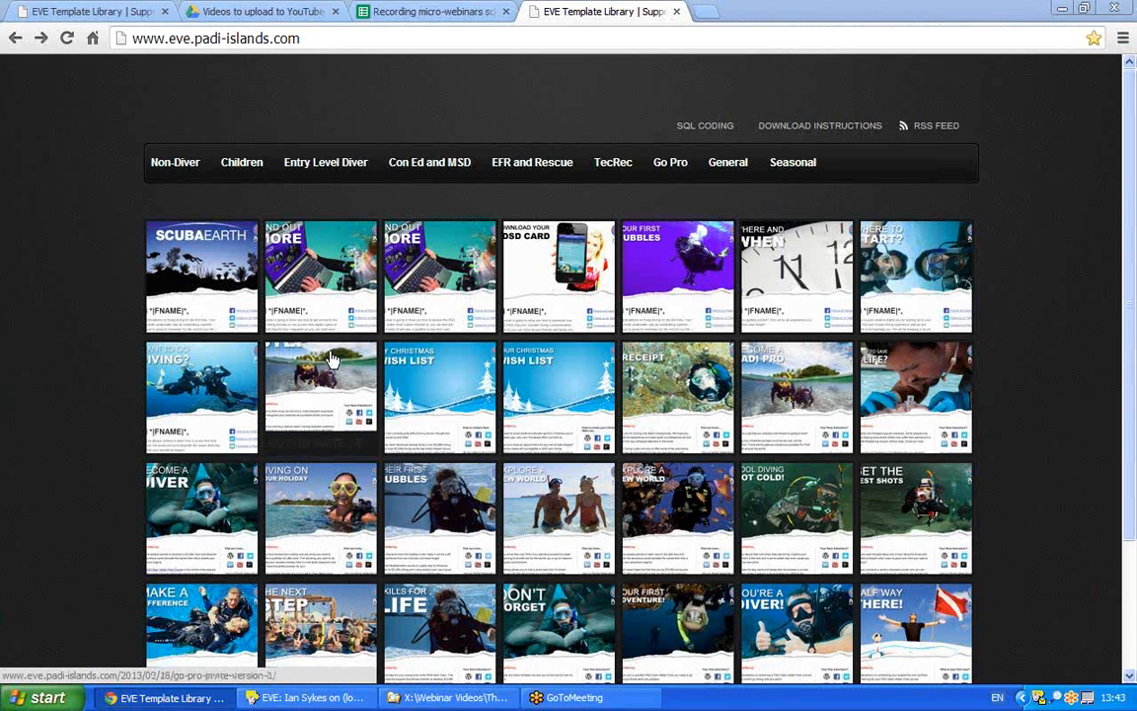
- Open the 'Thank you for booking on a course' post under Entry Level Diver > Open Water Diver
mouse_move(313, 178)
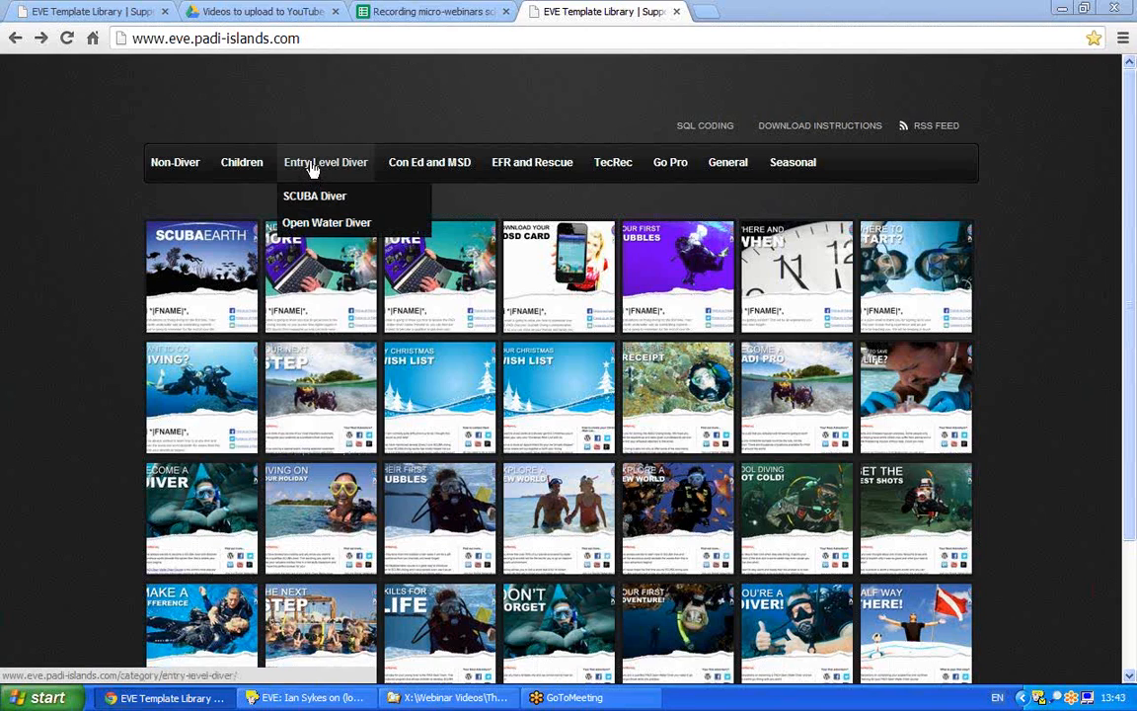
left_click(326, 39)
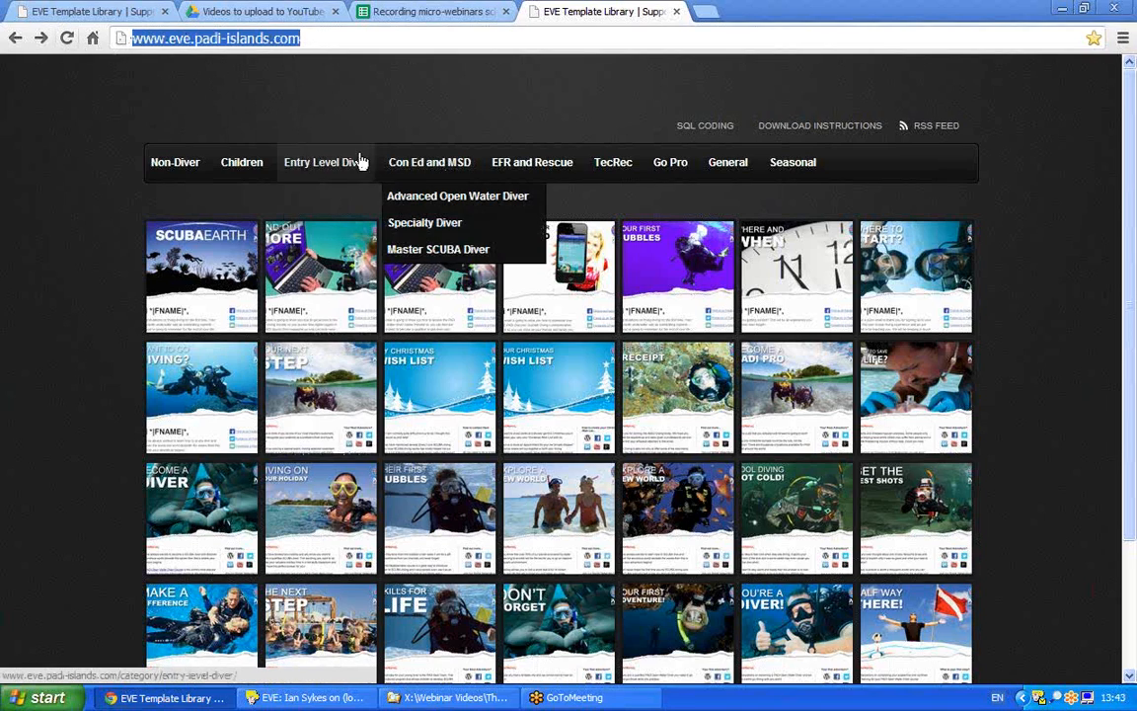
mouse_move(350, 166)
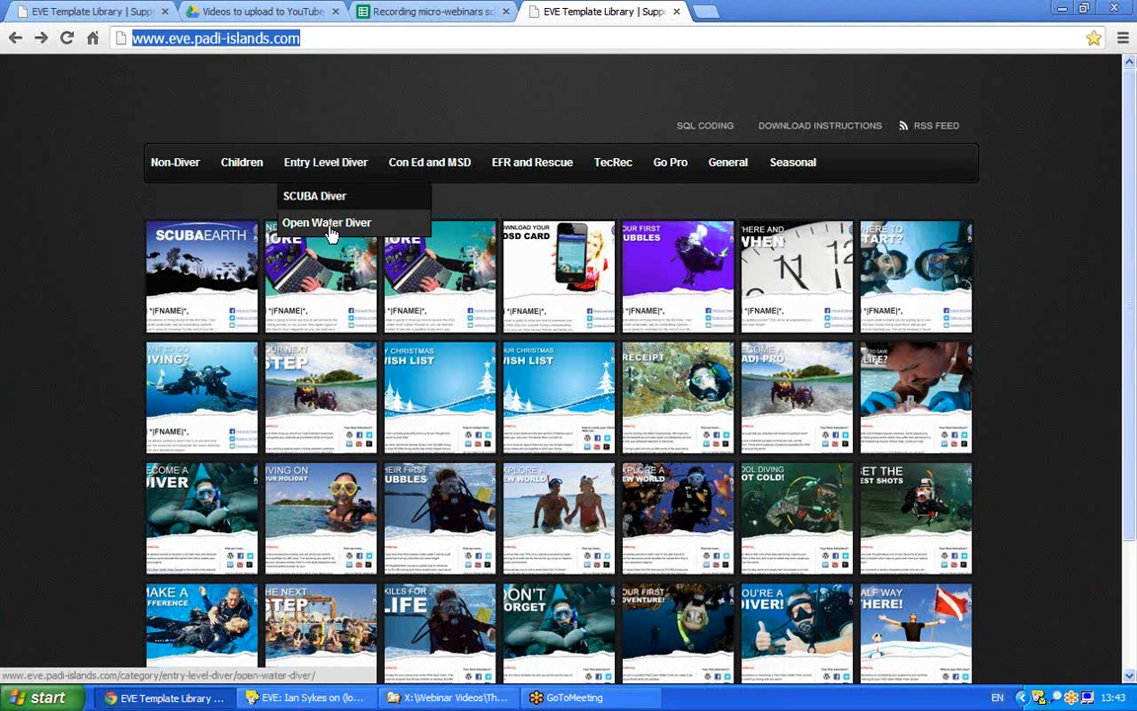
left_click(297, 223)
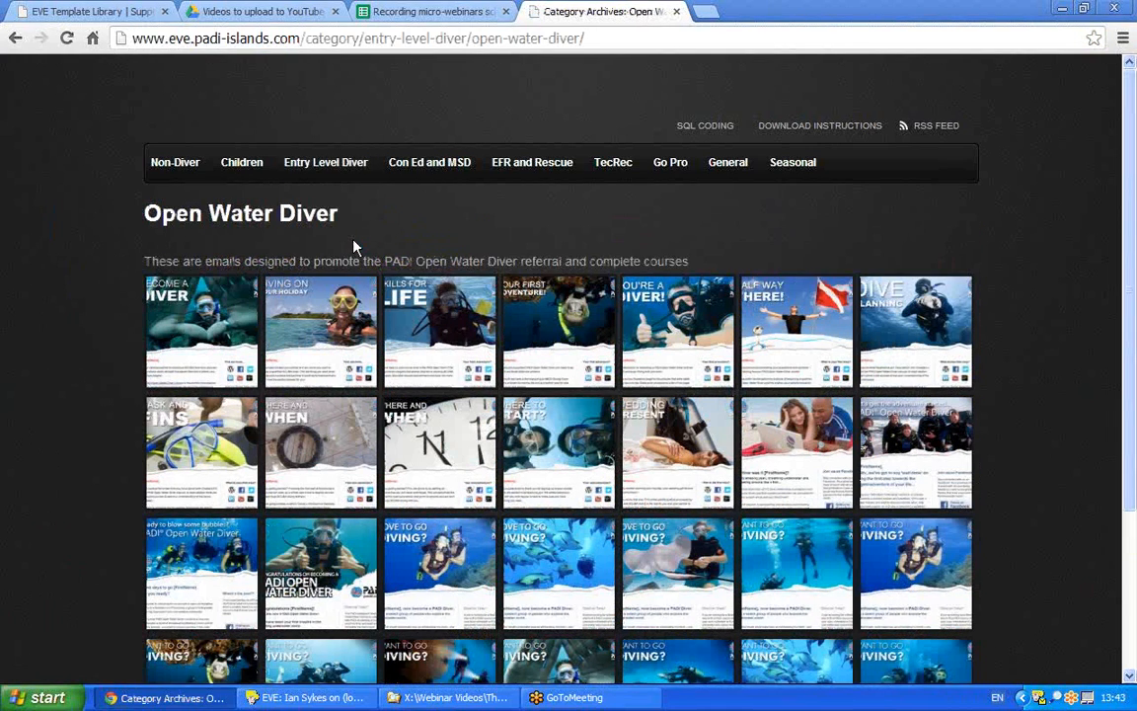
left_click(536, 464)
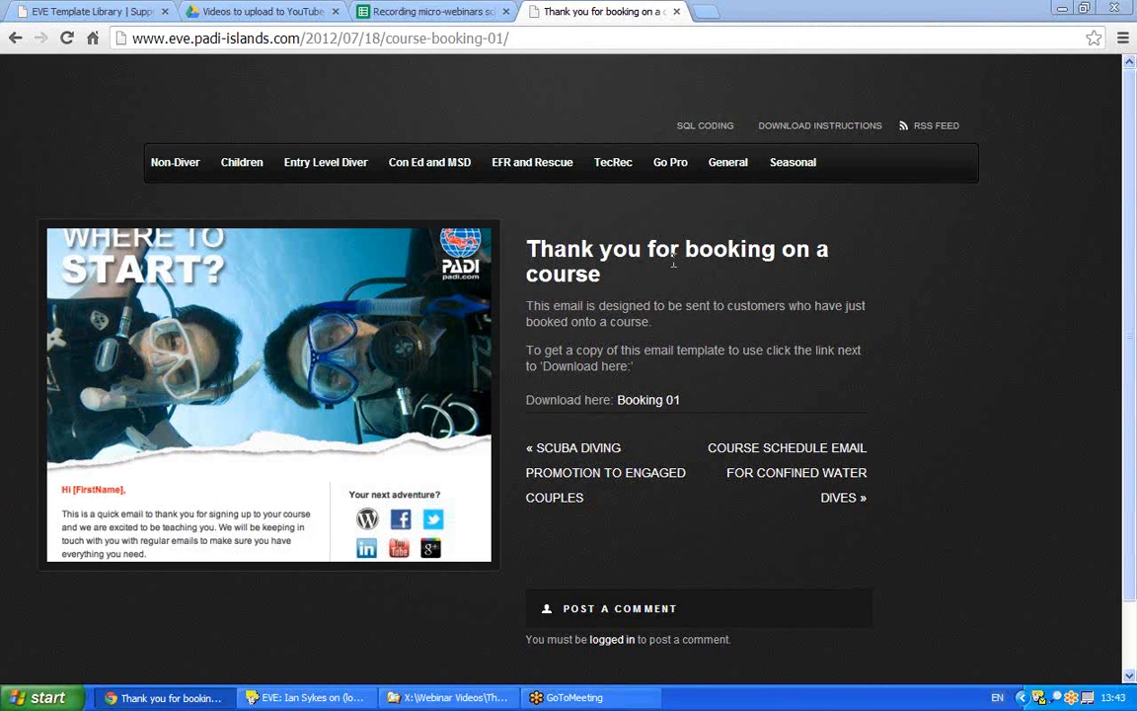
- Open the Booking 01 email in its own tab, copy its URL, and switch to EVE Agent
left_click(646, 405)
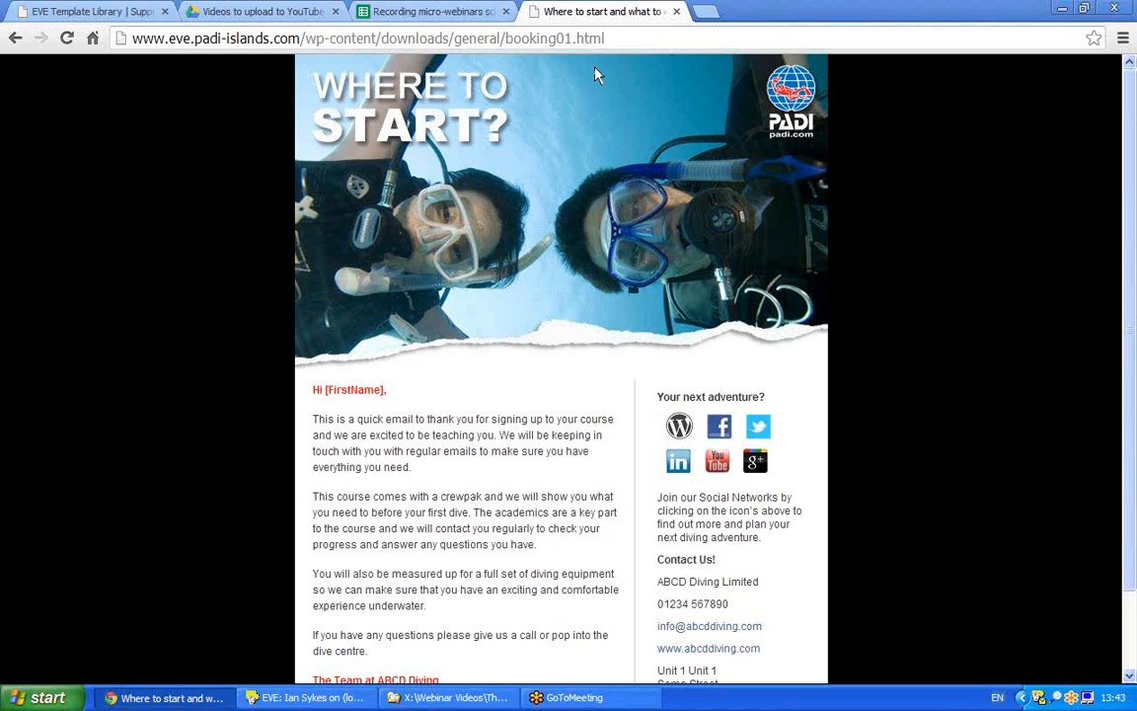
left_click_drag(633, 35, 84, 56)
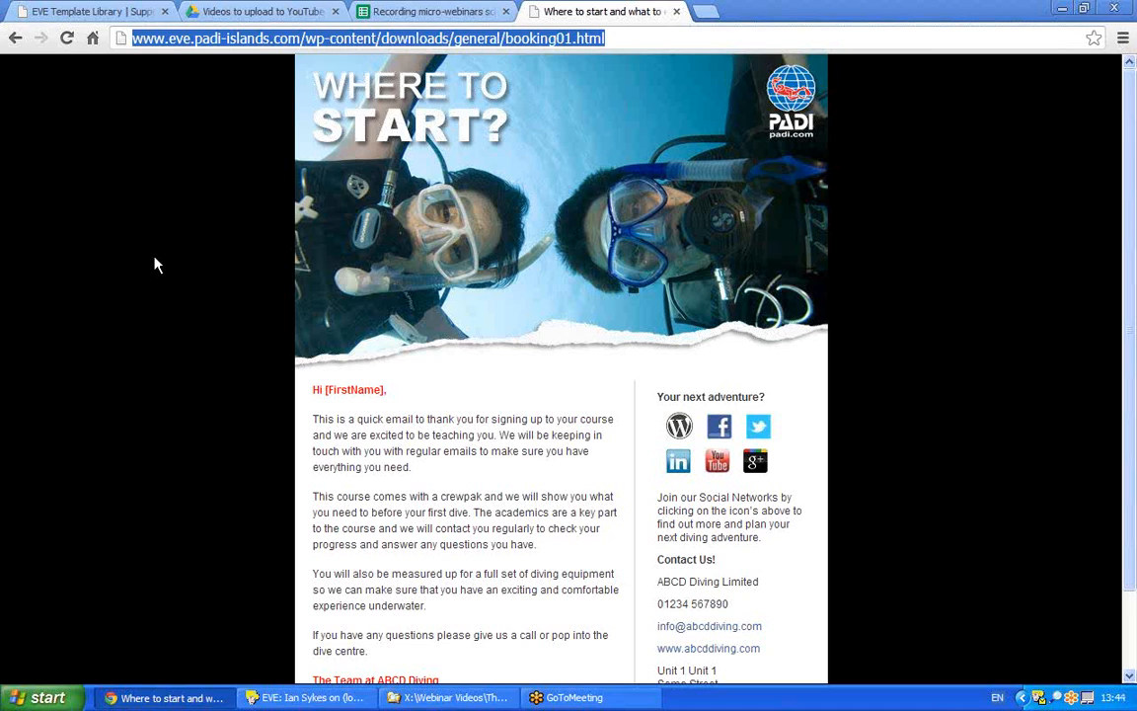
right_click(248, 45)
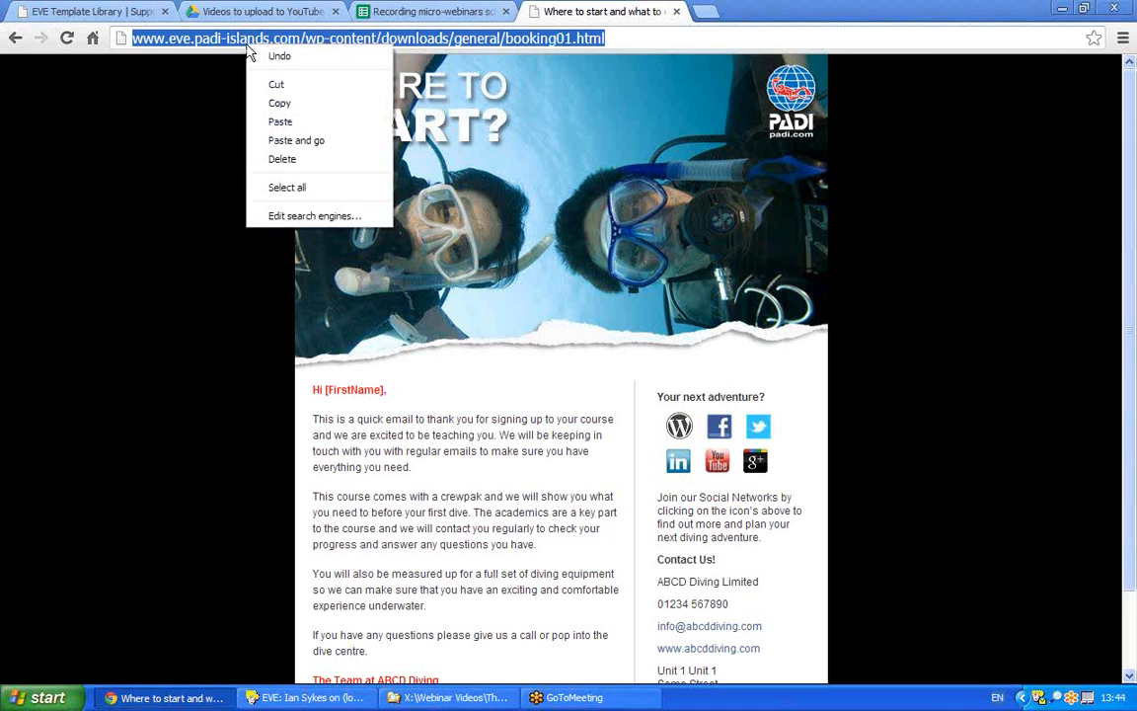
left_click(288, 105)
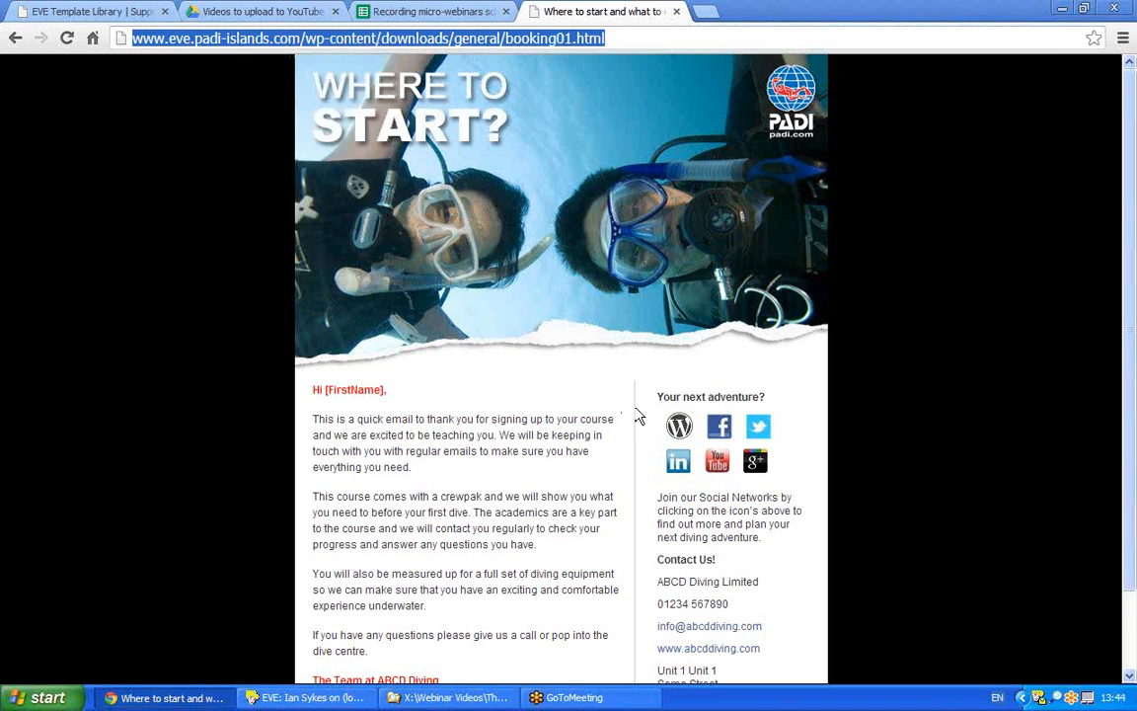
double_click(1035, 697)
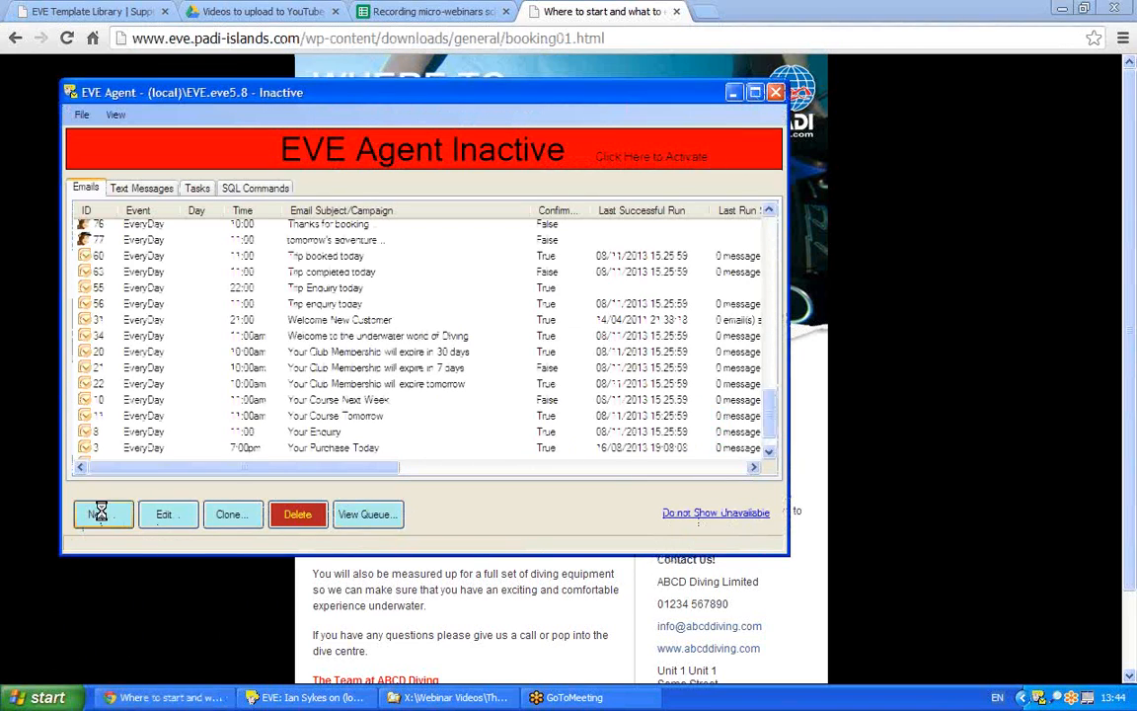
- Create a new email job set to Mail Chimp and begin importing a new campaign
left_click(93, 514)
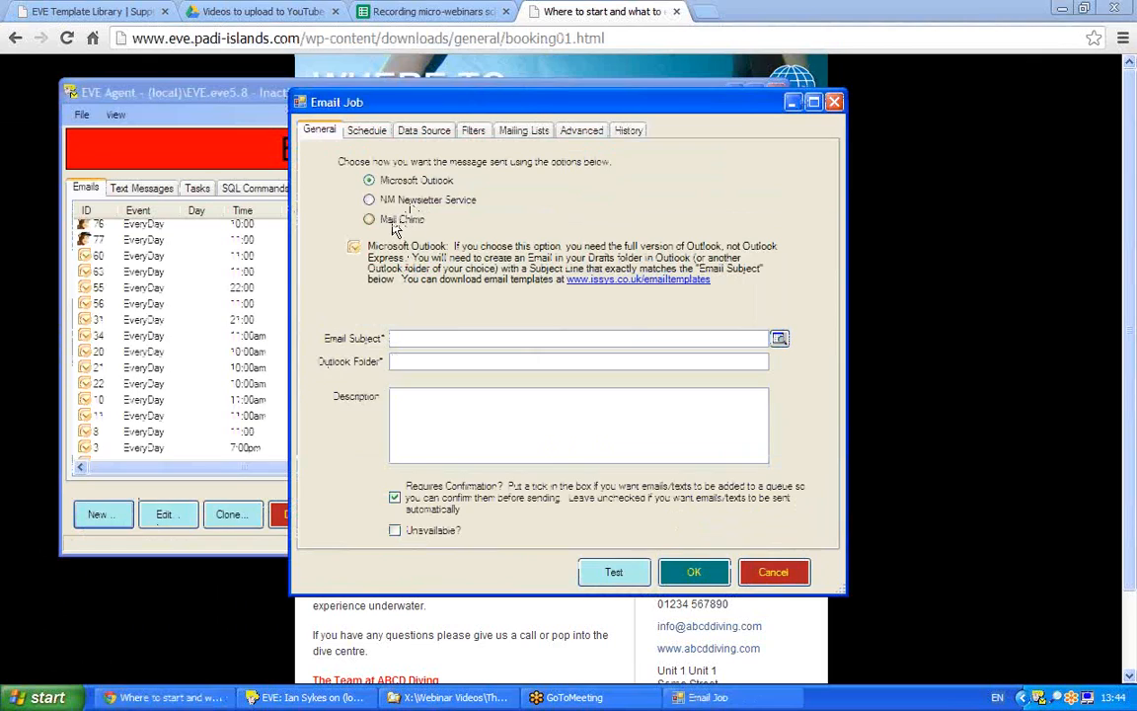
left_click(363, 218)
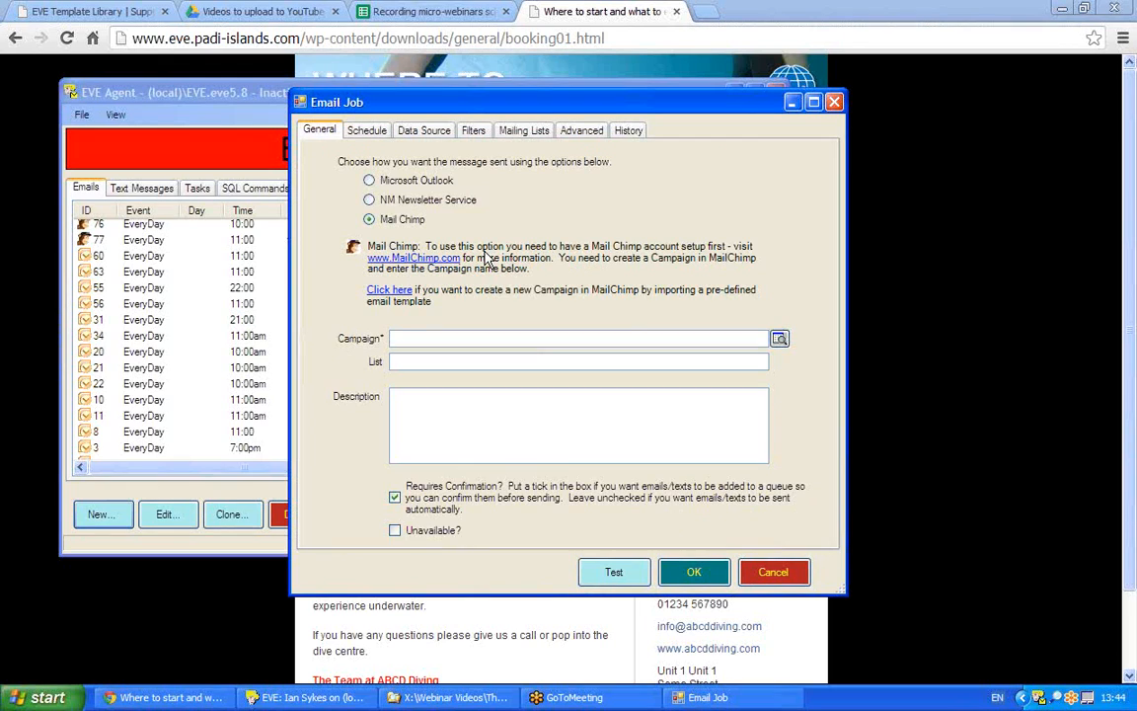
left_click(383, 290)
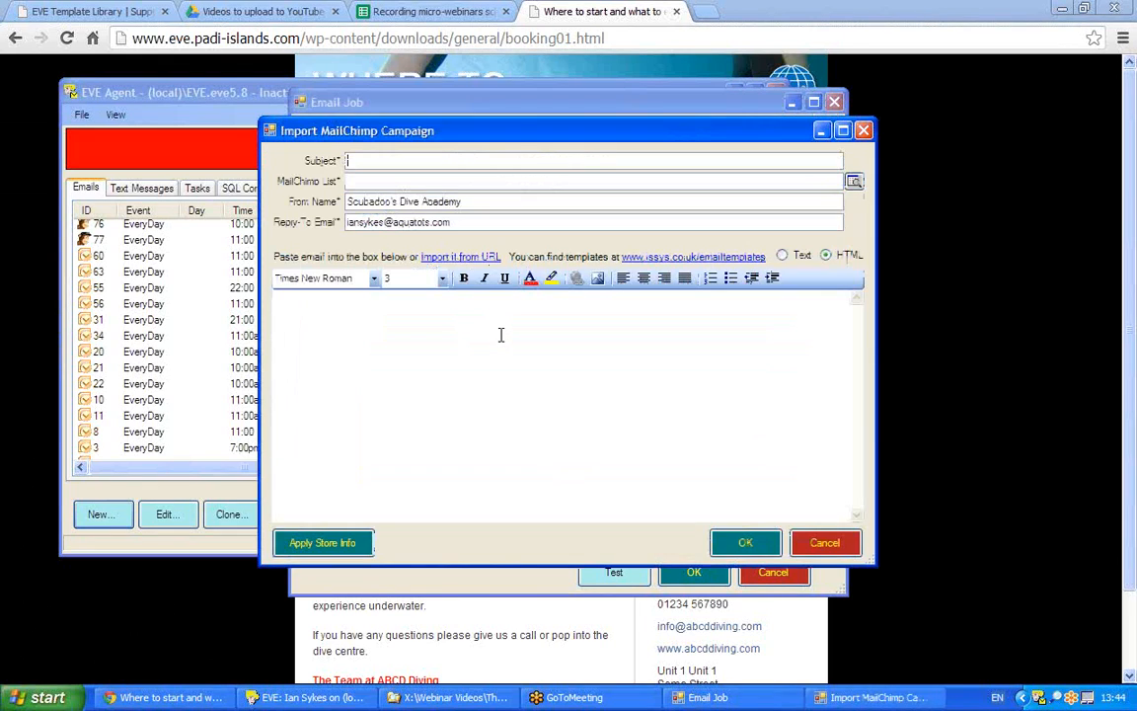
- Import Booking 01 from the copied URL, accepting the default store email, web site, name and phone
left_click(454, 260)
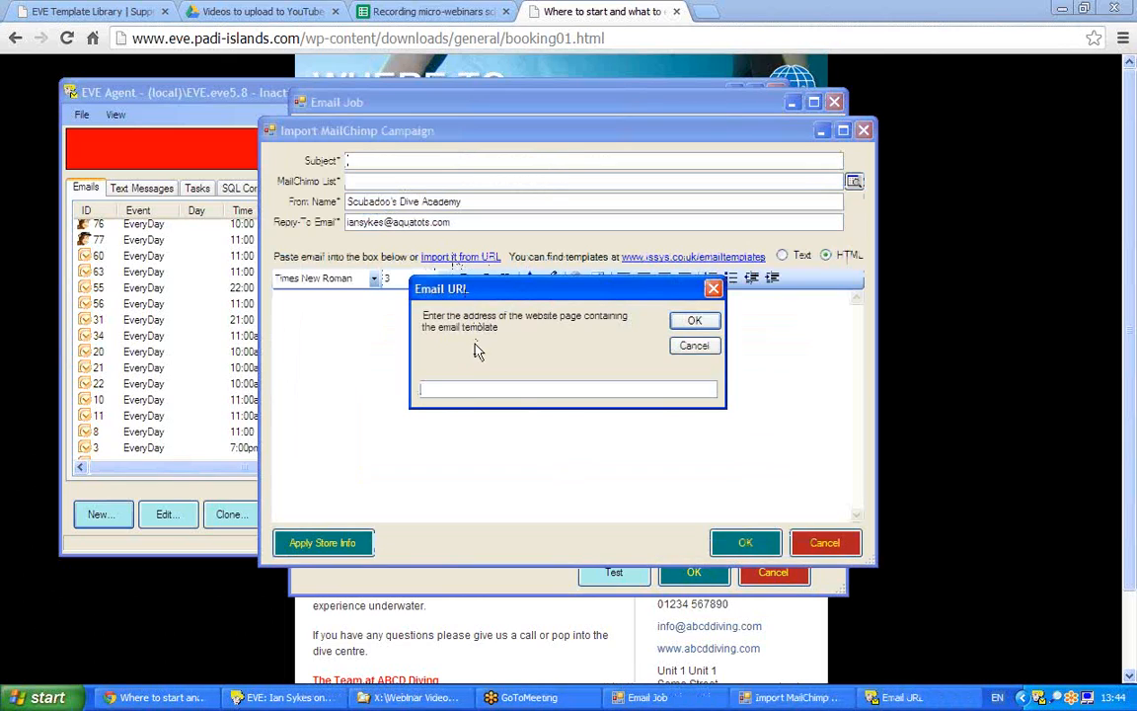
key("ctrl+v")
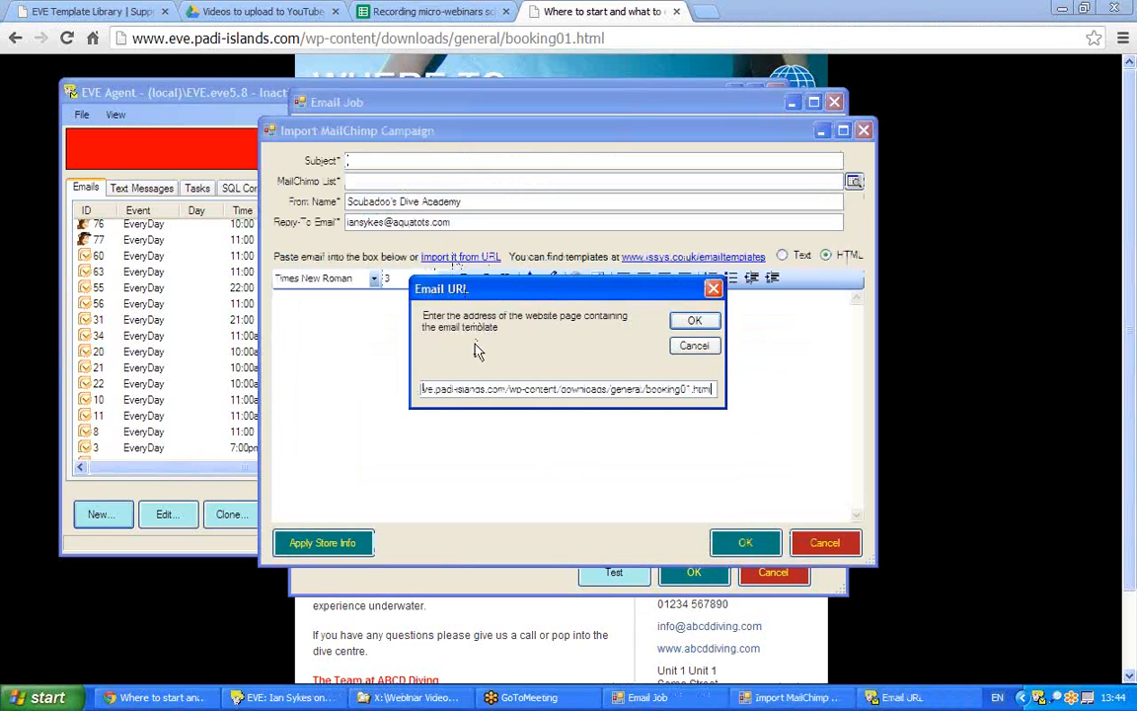
left_click(694, 323)
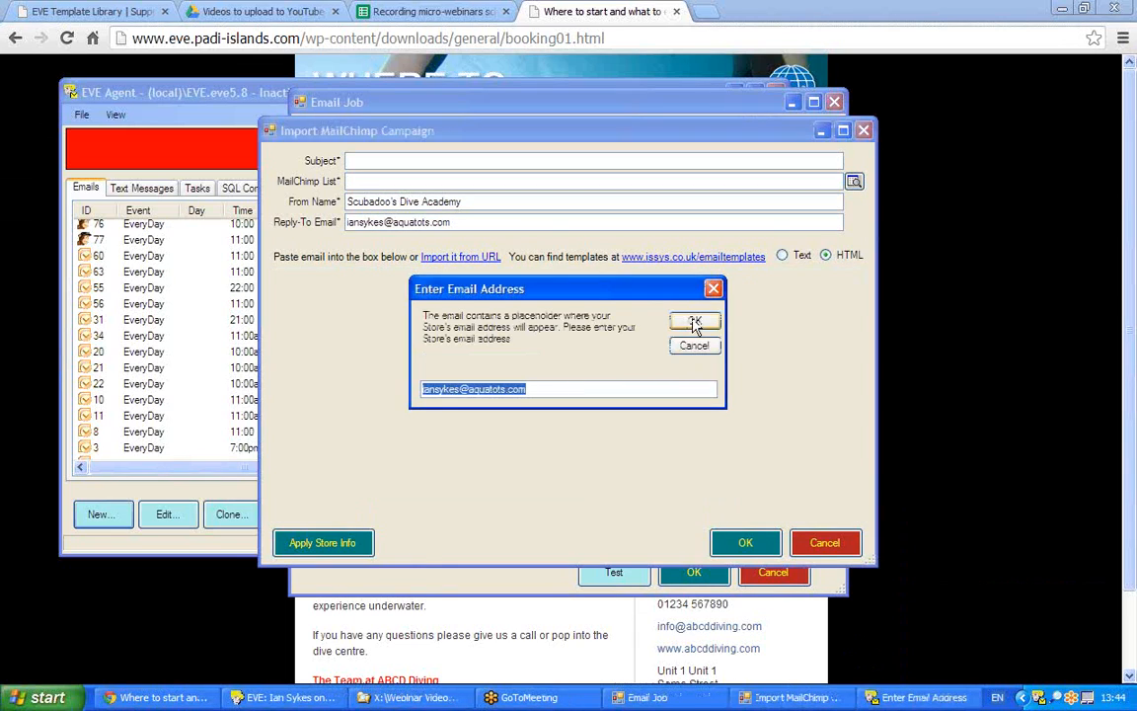
left_click(696, 323)
left_click(696, 324)
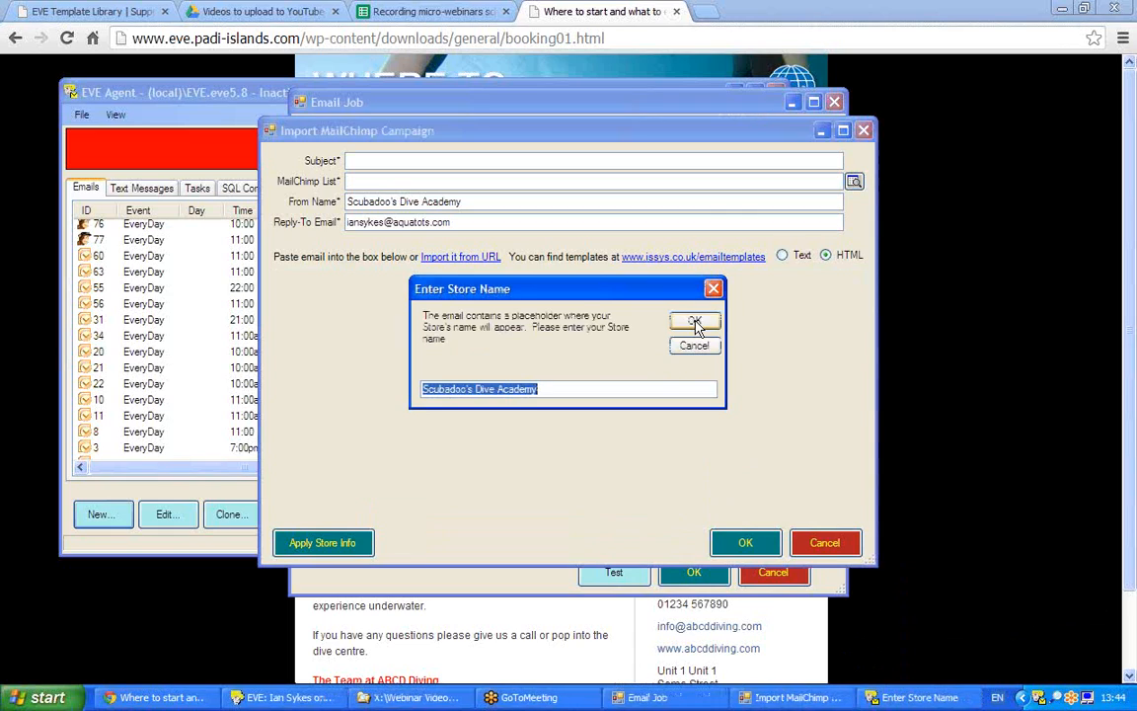
left_click(696, 324)
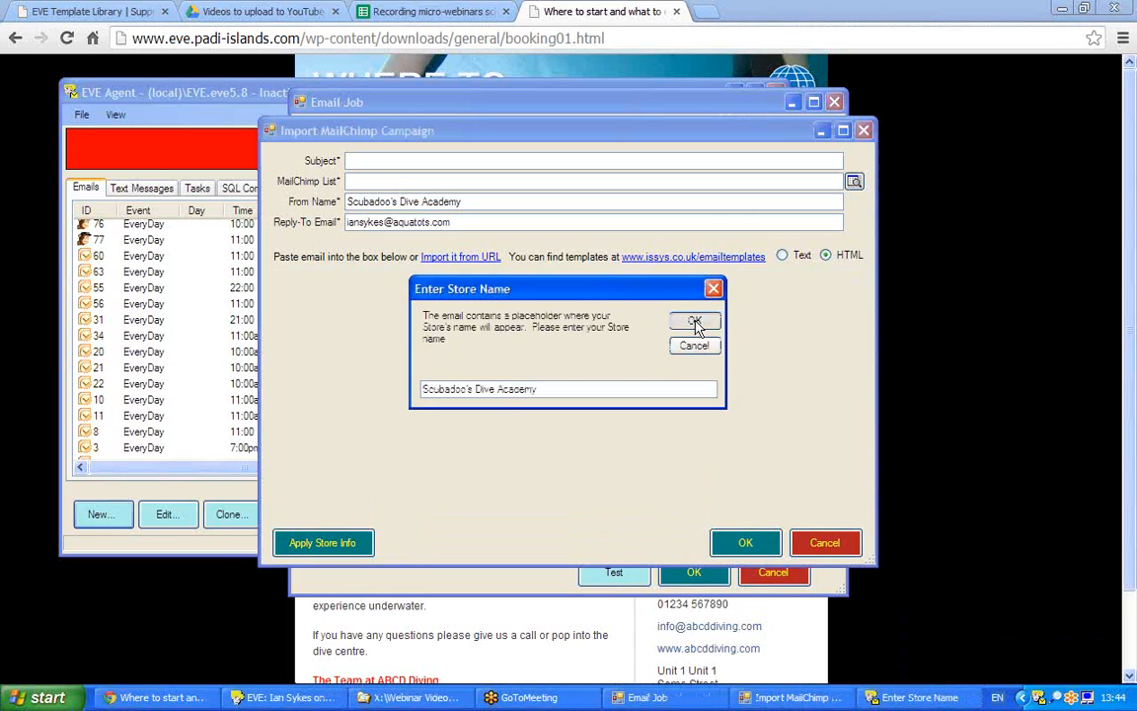
left_click(696, 324)
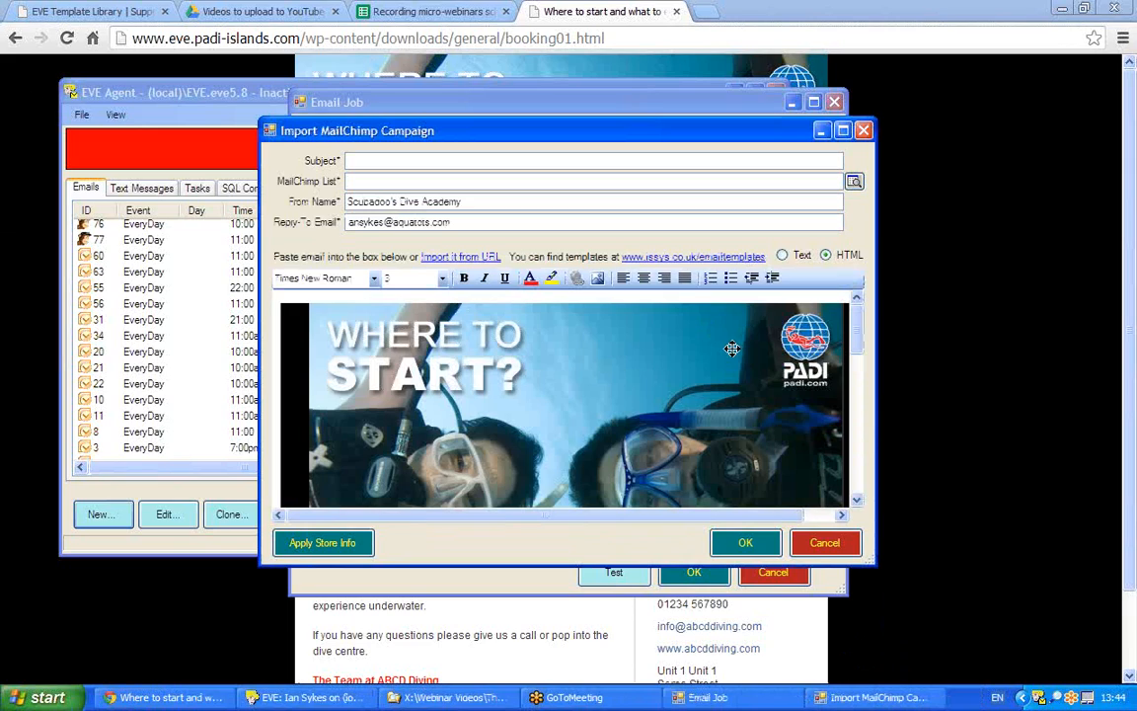
left_click_drag(855, 329, 858, 431)
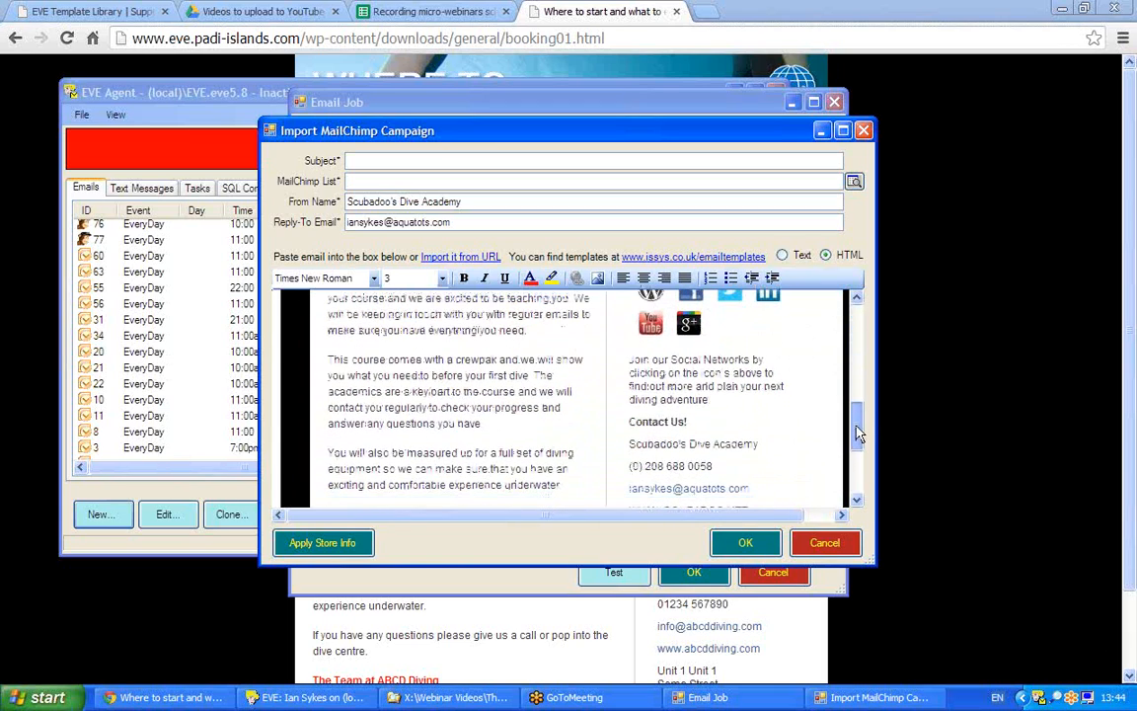
left_click_drag(626, 442, 752, 491)
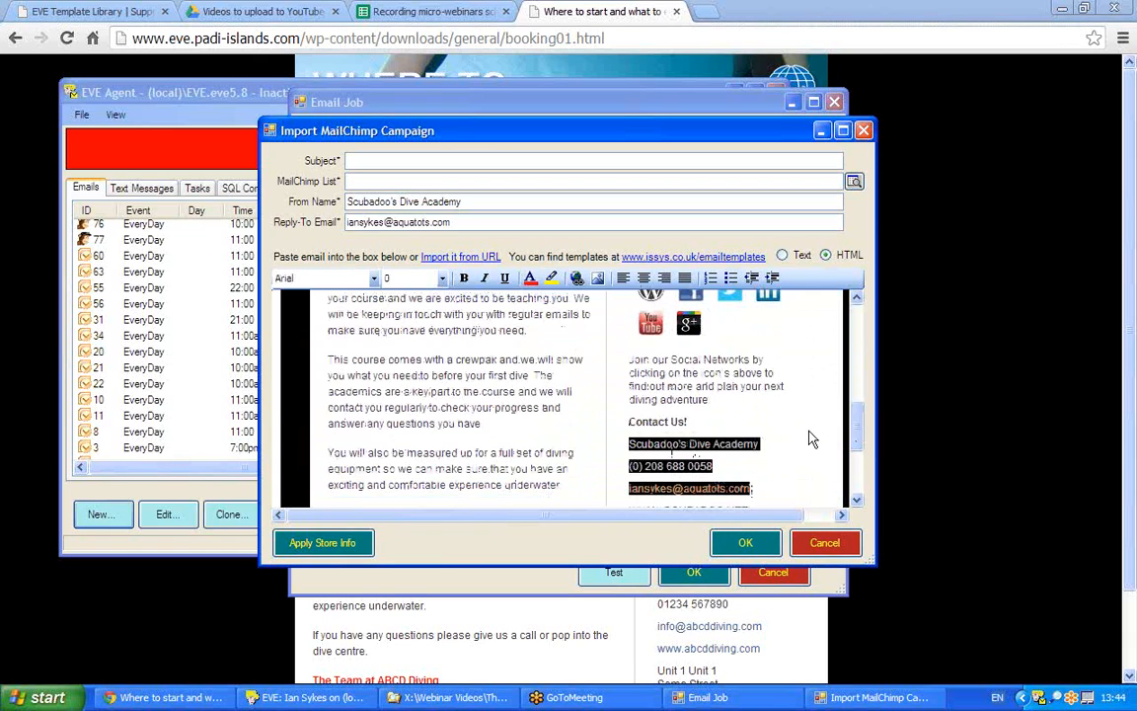
left_click_drag(858, 424, 855, 394)
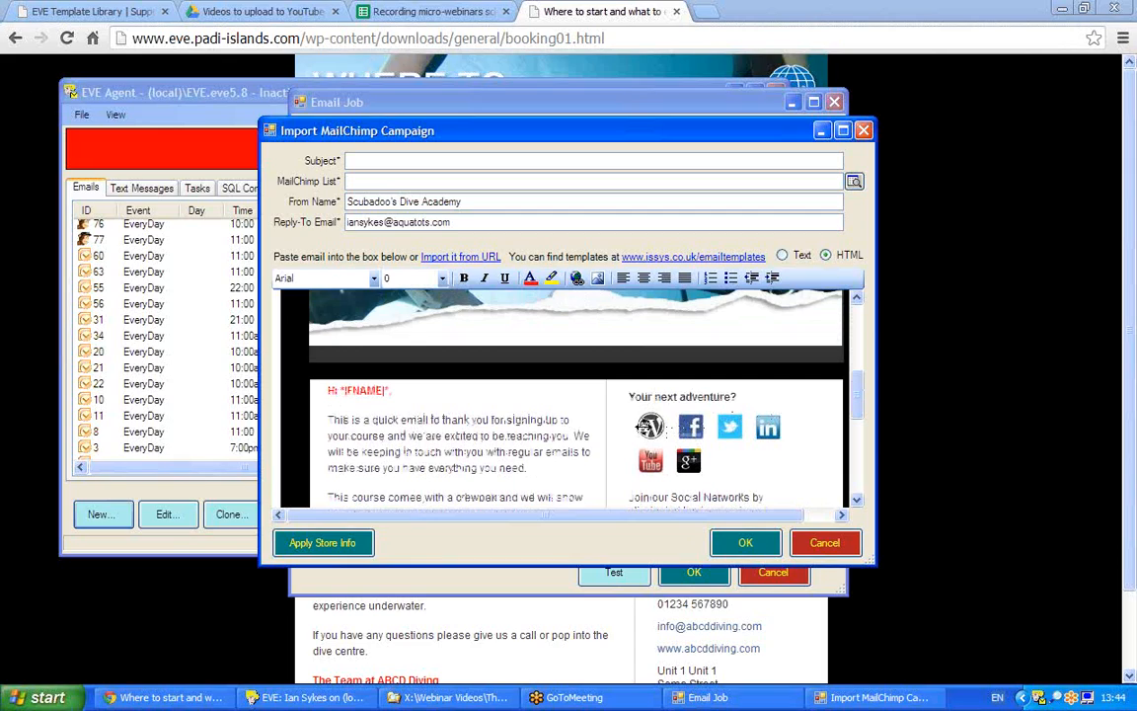
left_click(649, 426)
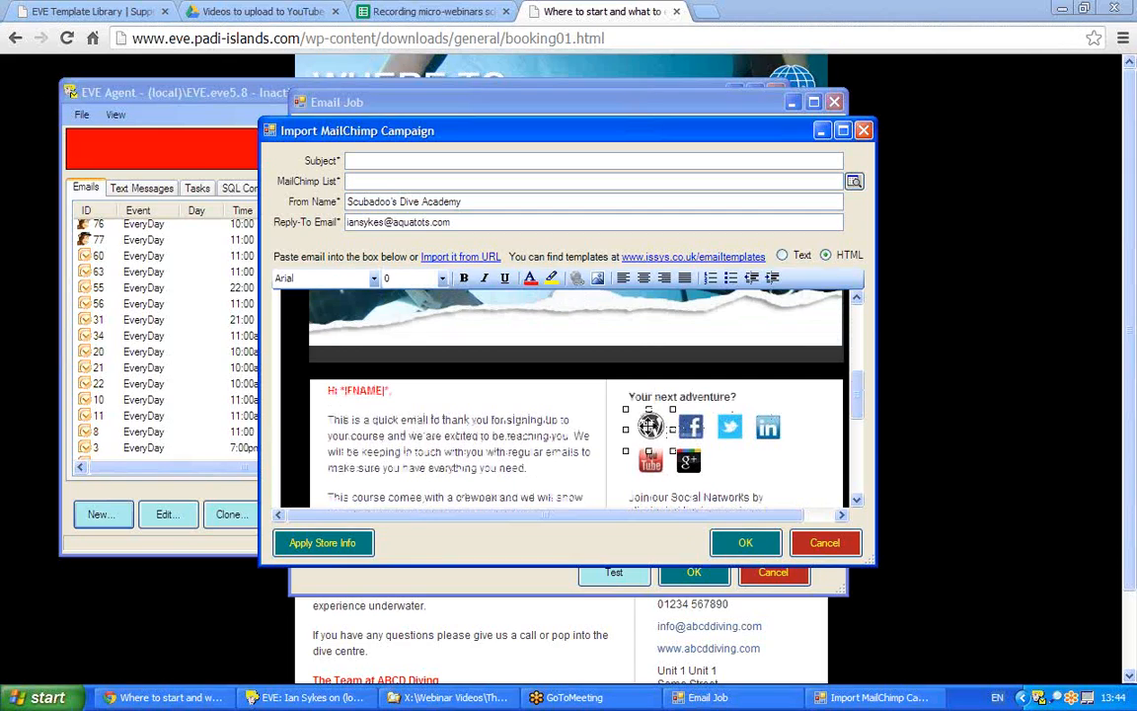
key("Delete")
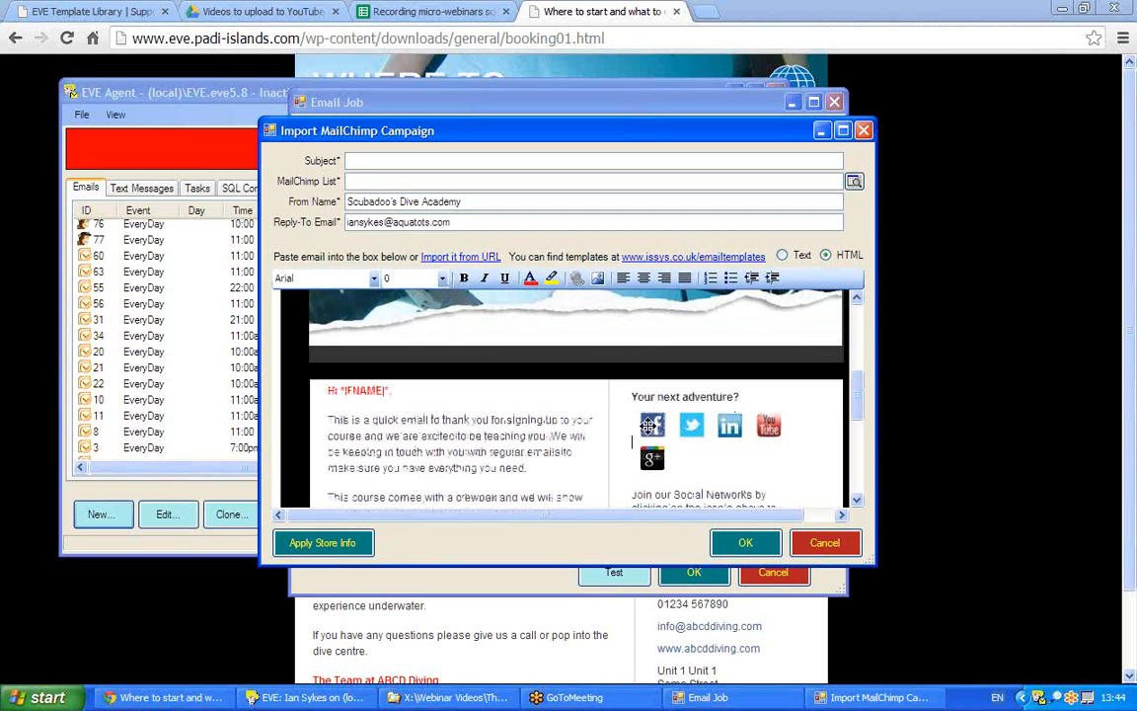
left_click(648, 426)
key("ctrl+k")
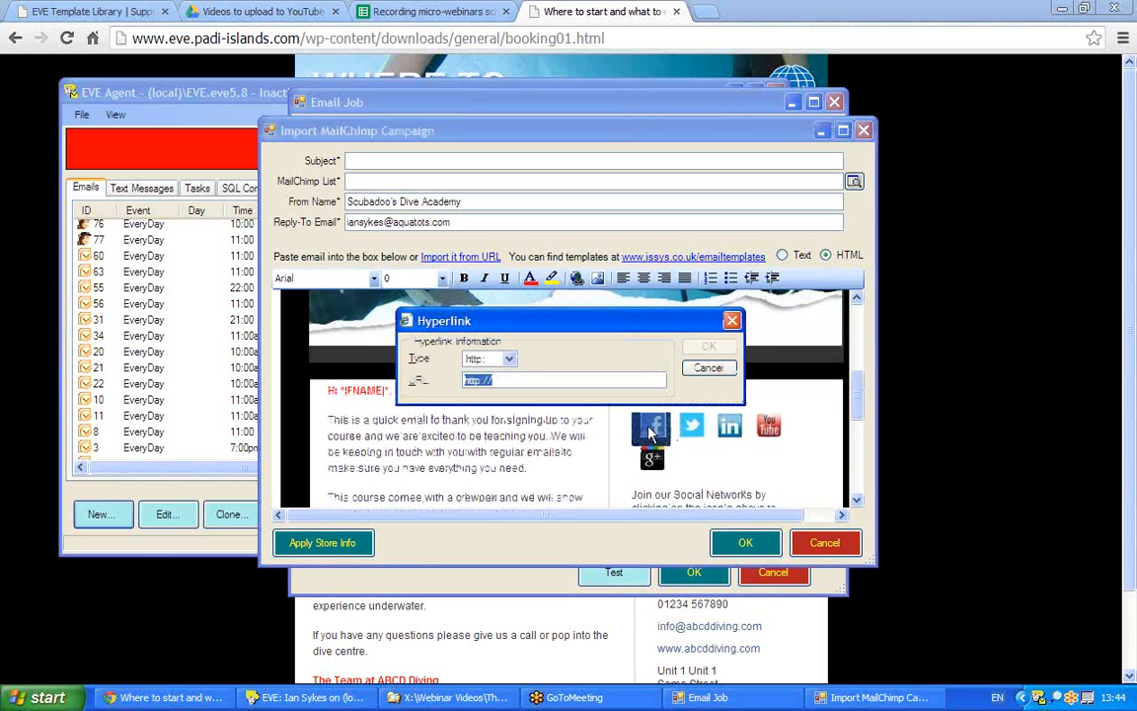
left_click(508, 380)
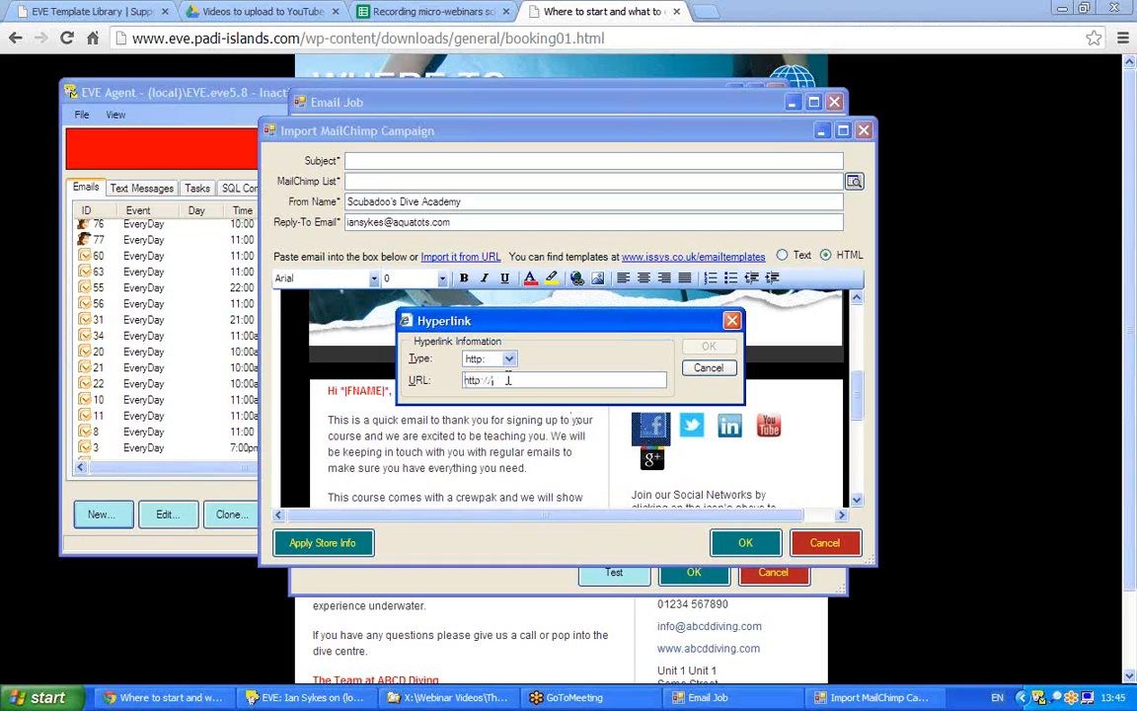
left_click(708, 372)
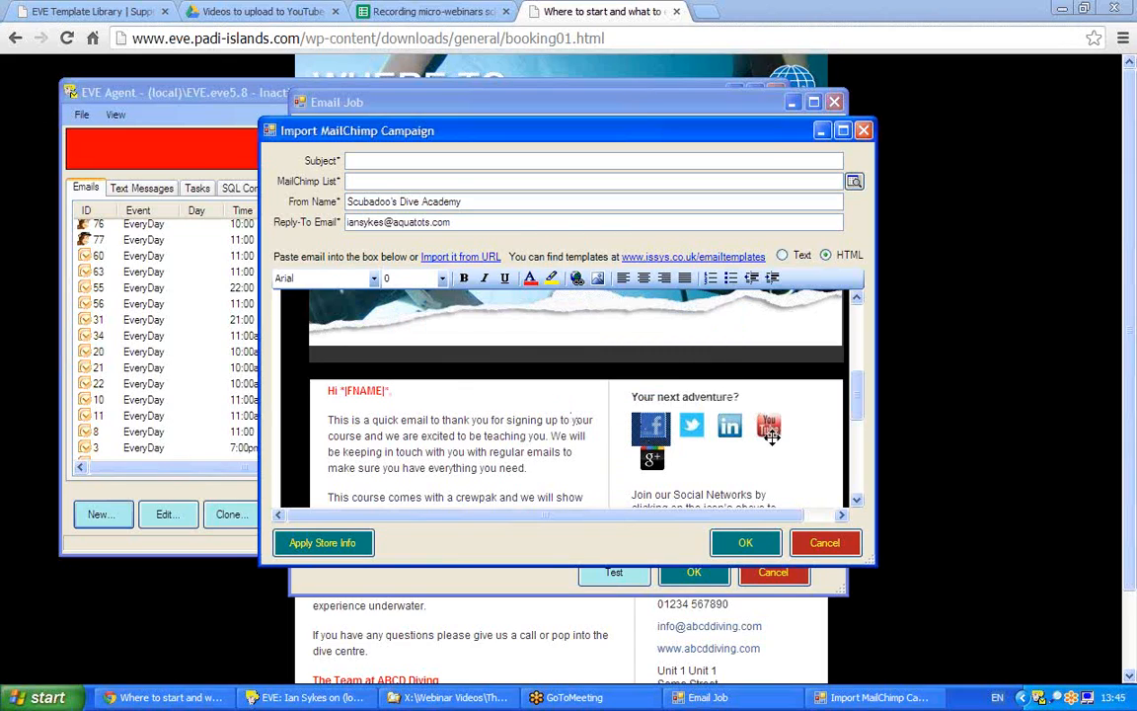
left_click(767, 425)
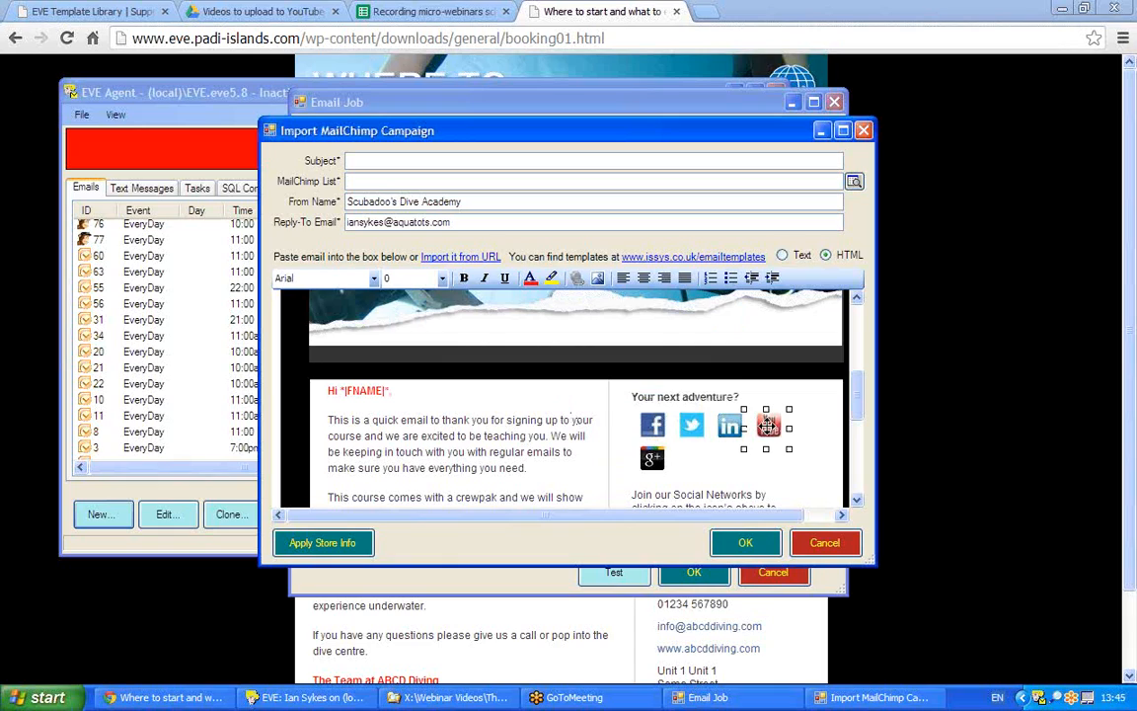
double_click(768, 426)
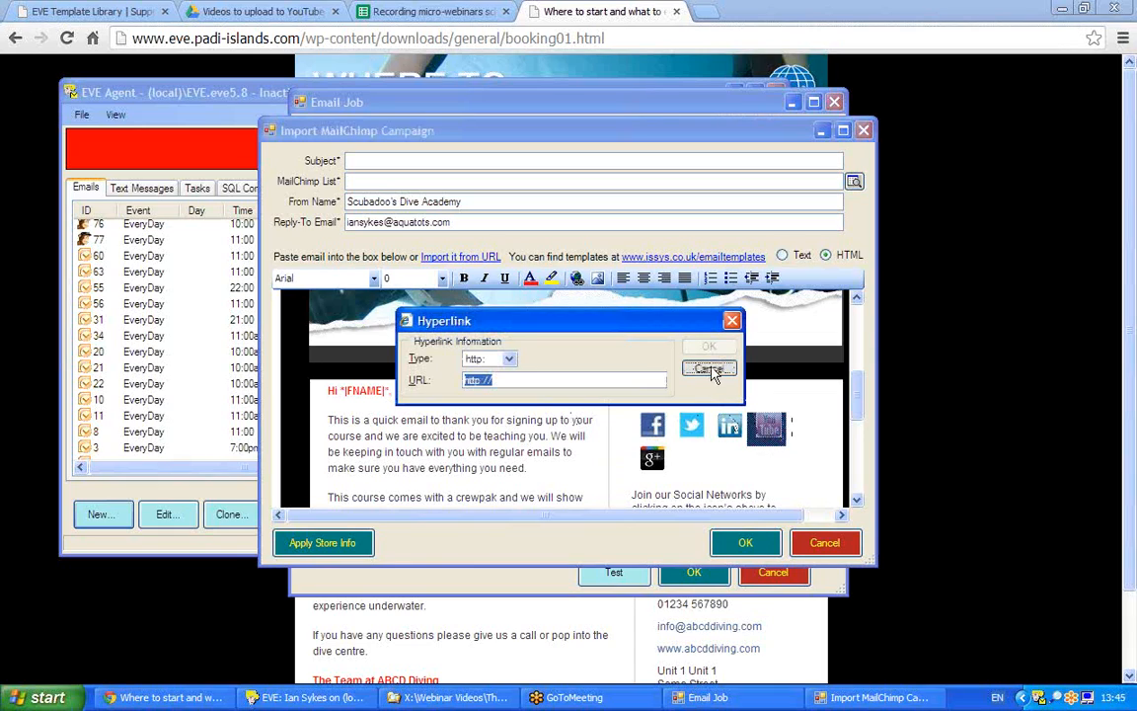
left_click(707, 368)
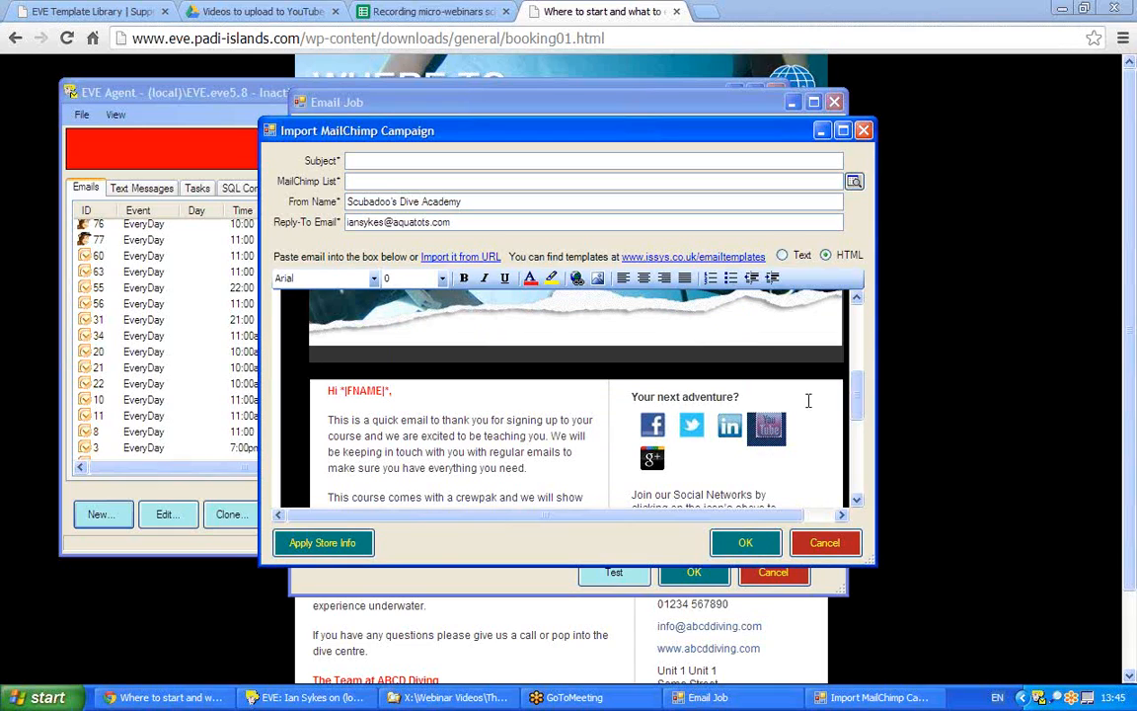
left_click_drag(396, 389, 342, 391)
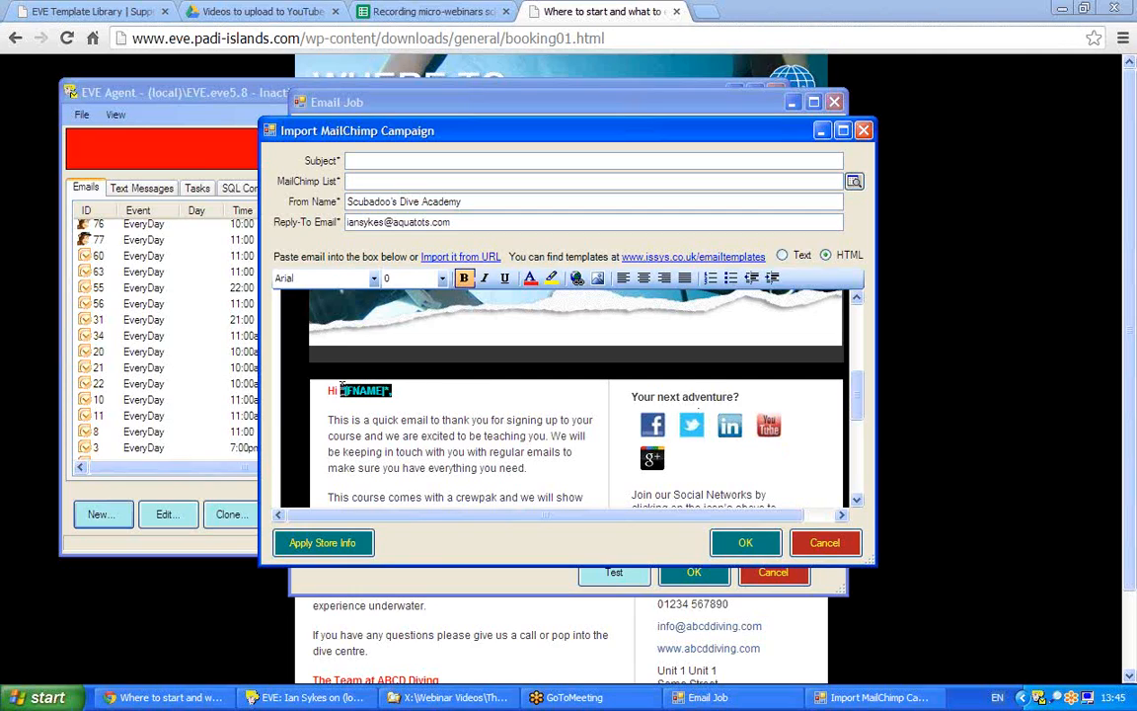
left_click(430, 392)
left_click_drag(427, 391, 327, 391)
left_click(470, 398)
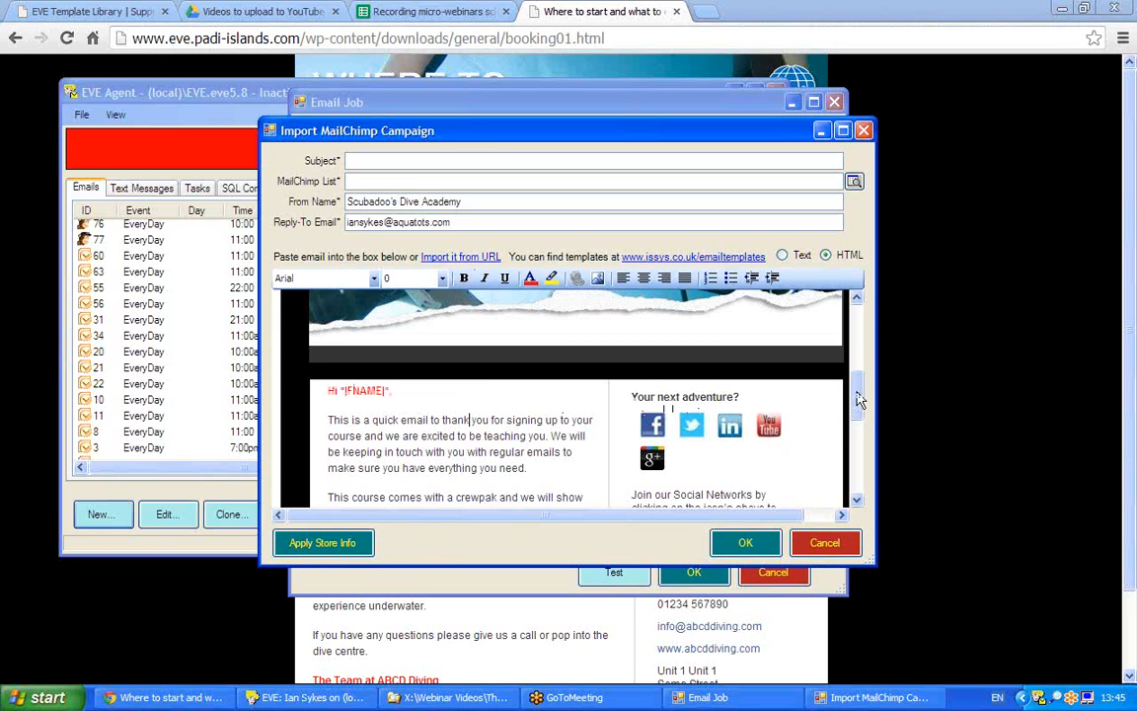
left_click_drag(858, 387, 859, 448)
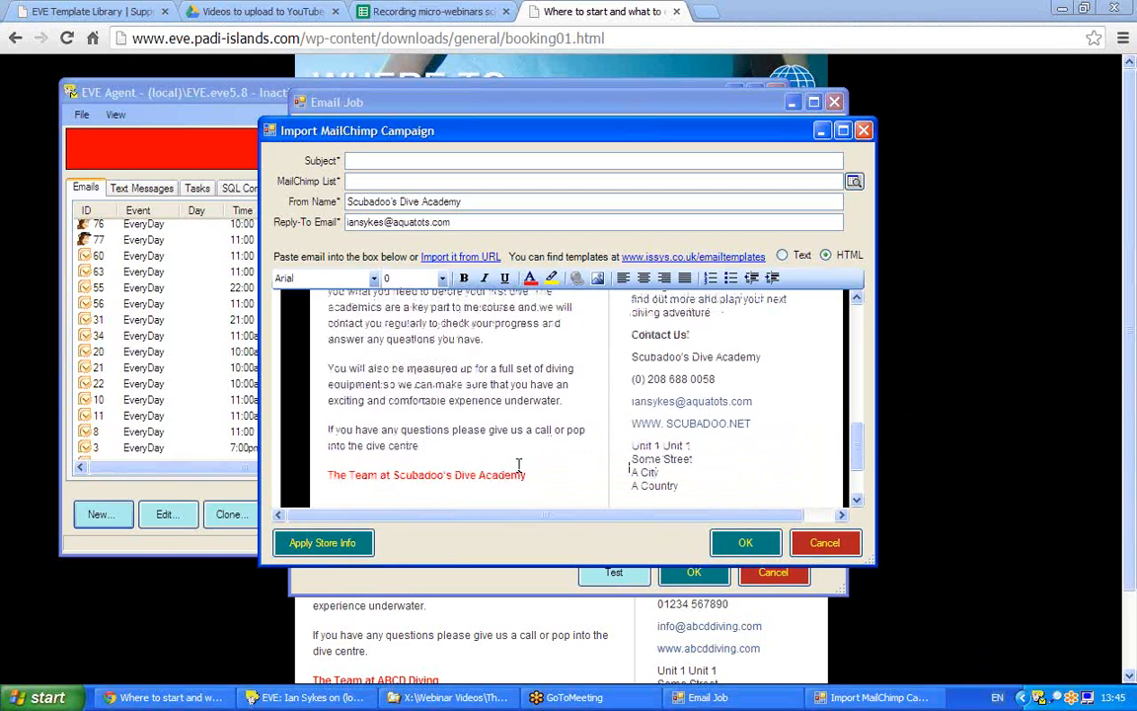
left_click_drag(680, 484, 631, 445)
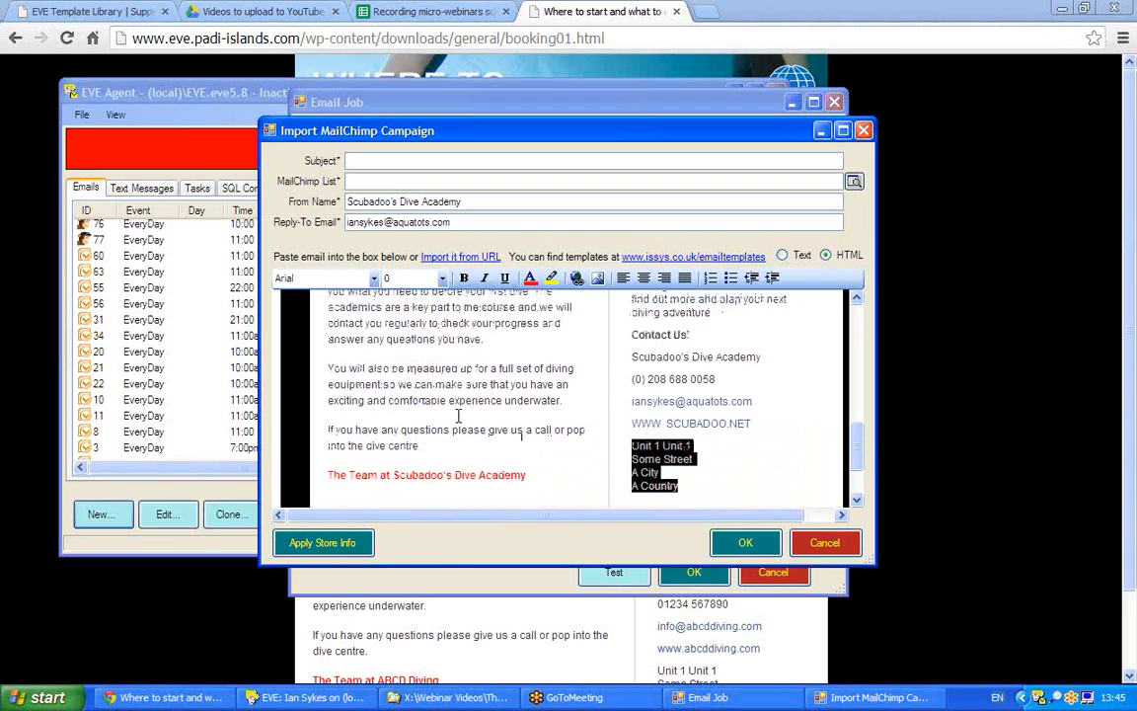
left_click_drag(350, 368, 461, 373)
right_click(424, 369)
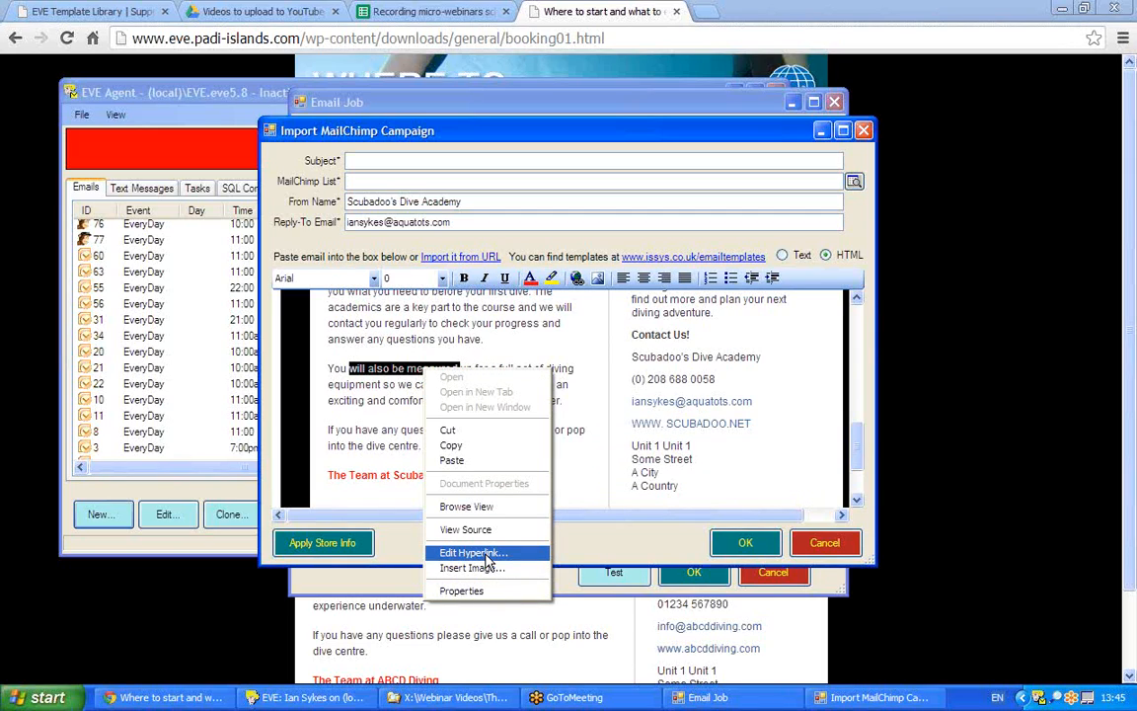
left_click(856, 315)
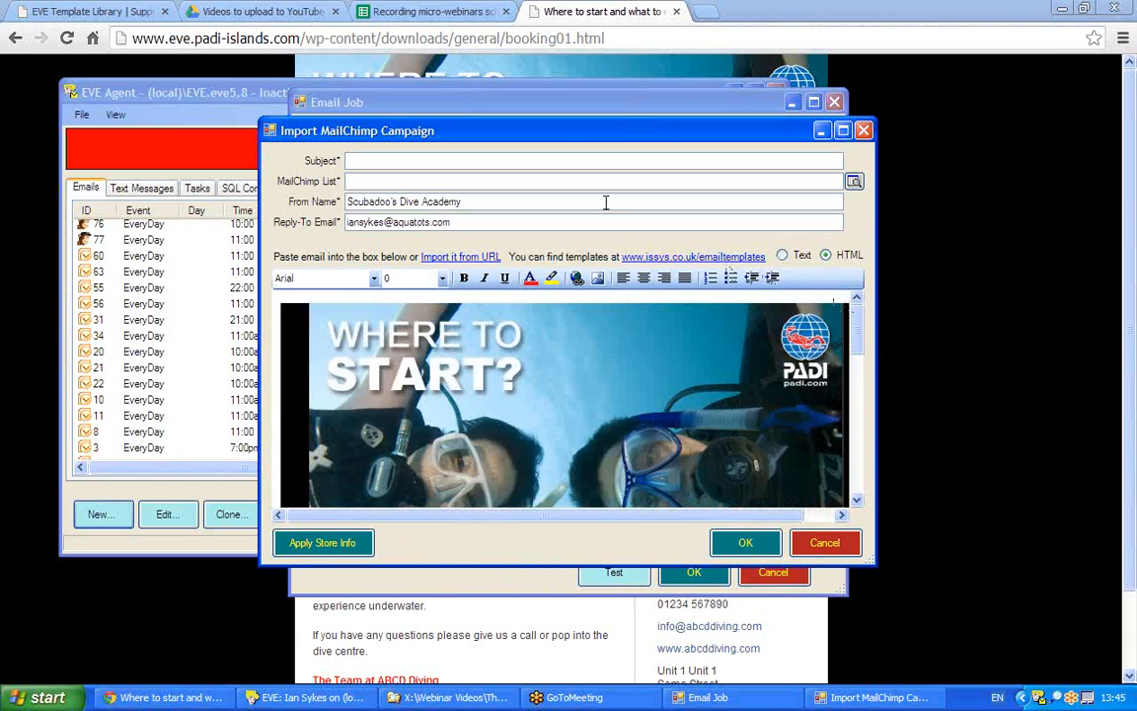
- Set the subject 'Thanks for booking OW with ABCD Diving' and choose the ABCD Diving list
left_click(357, 161)
type("Thanks ")
type("for book")
type("ing C")
type("wi")
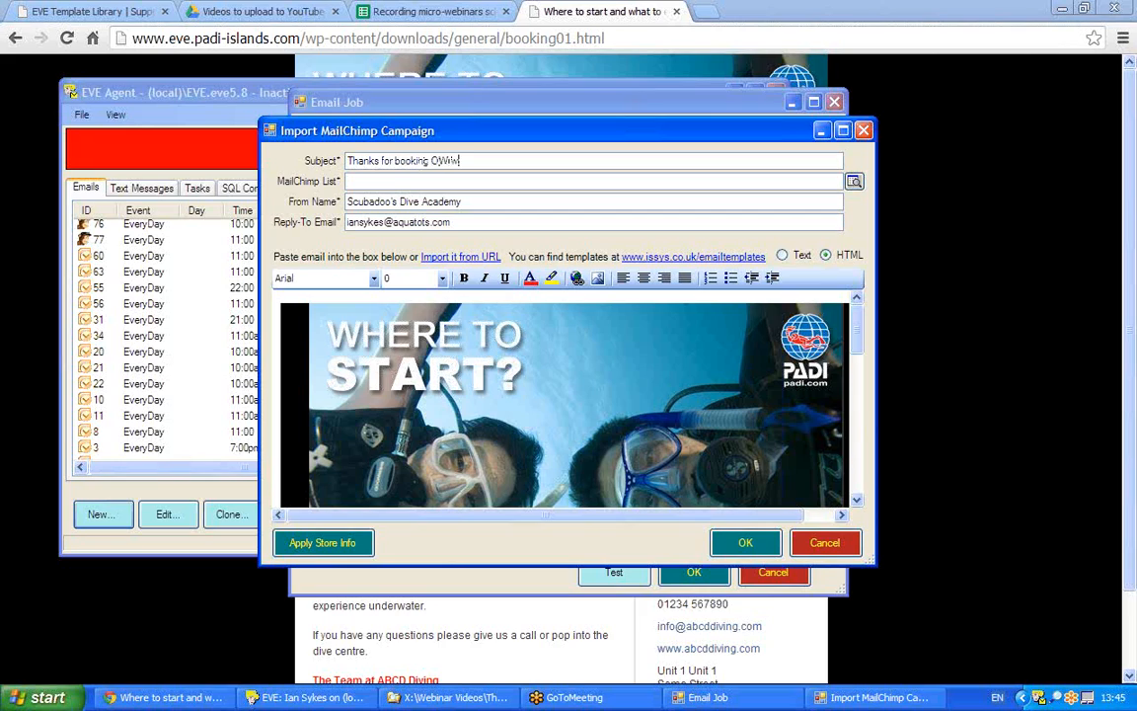
type("th ABCD Diving")
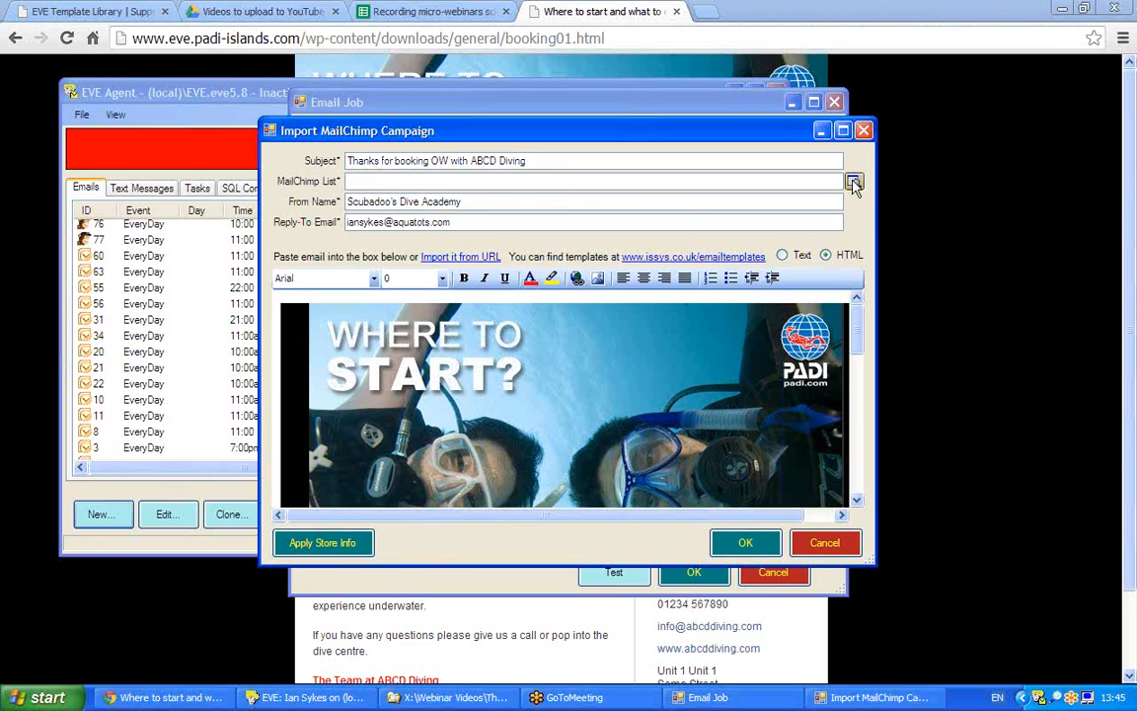
left_click(854, 183)
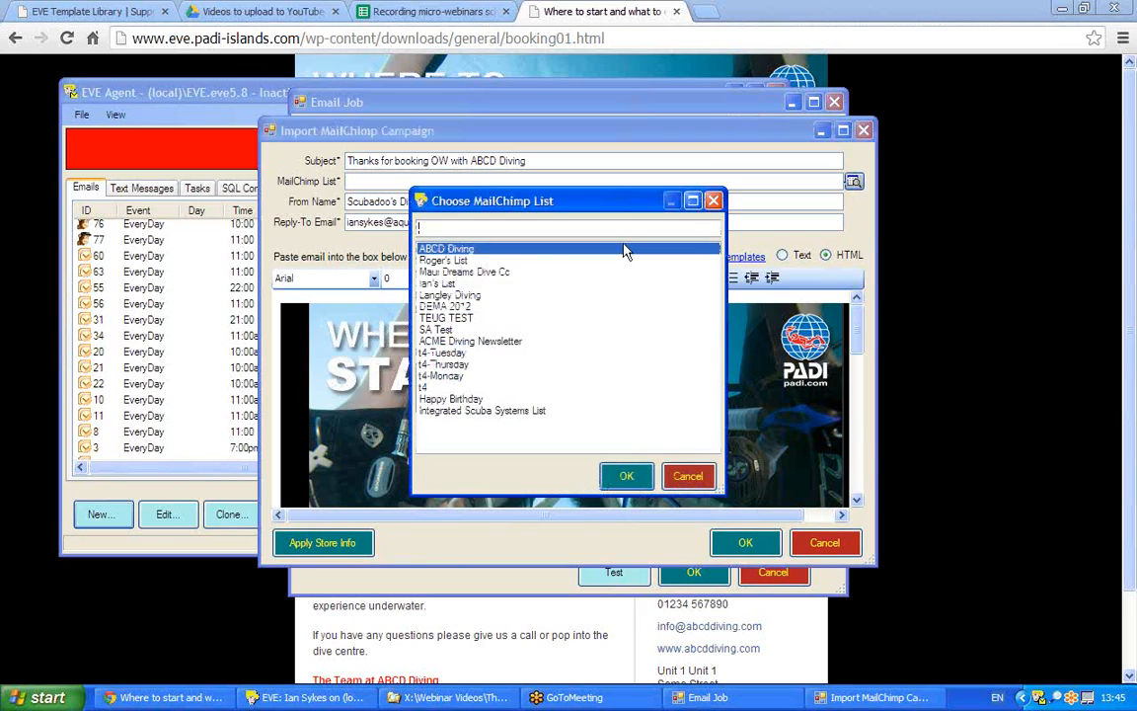
double_click(456, 250)
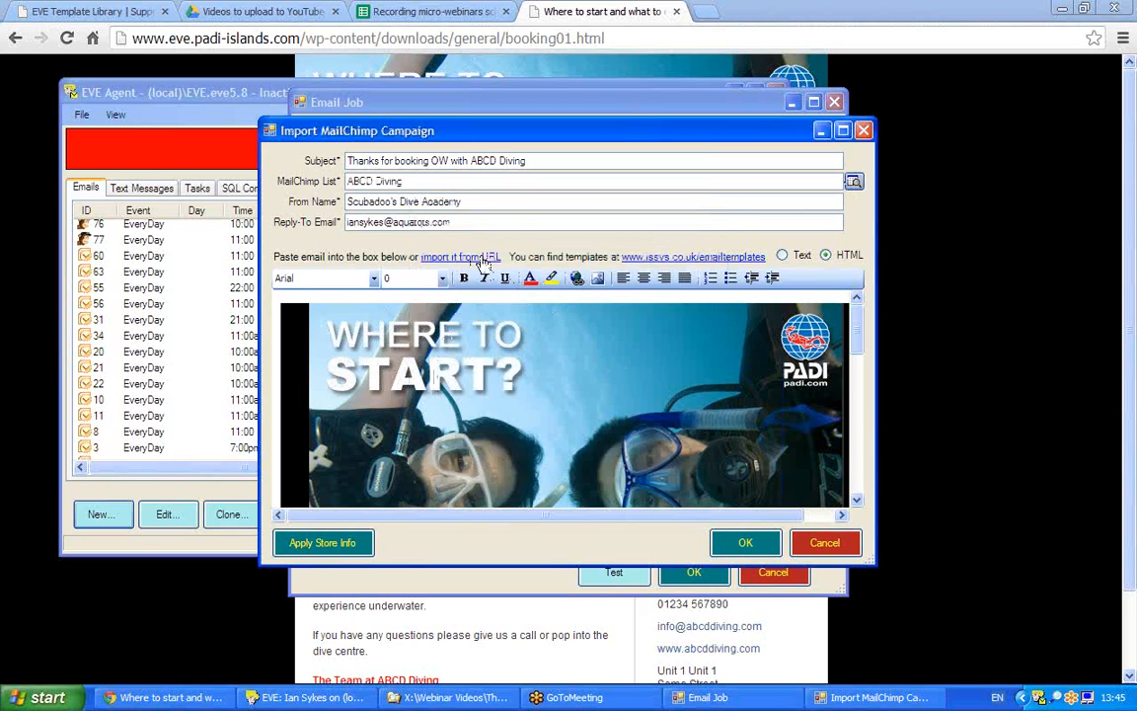
- Replace the Reply-To email with the new address, then view the booking01 template page
left_click_drag(456, 224, 336, 227)
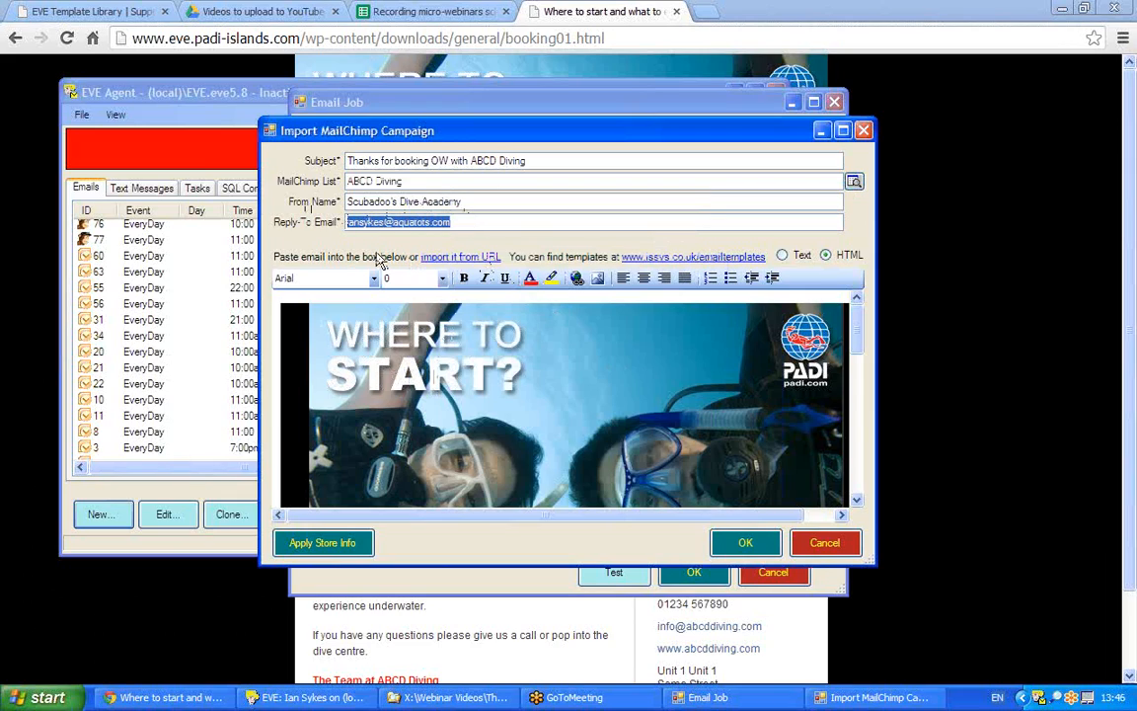
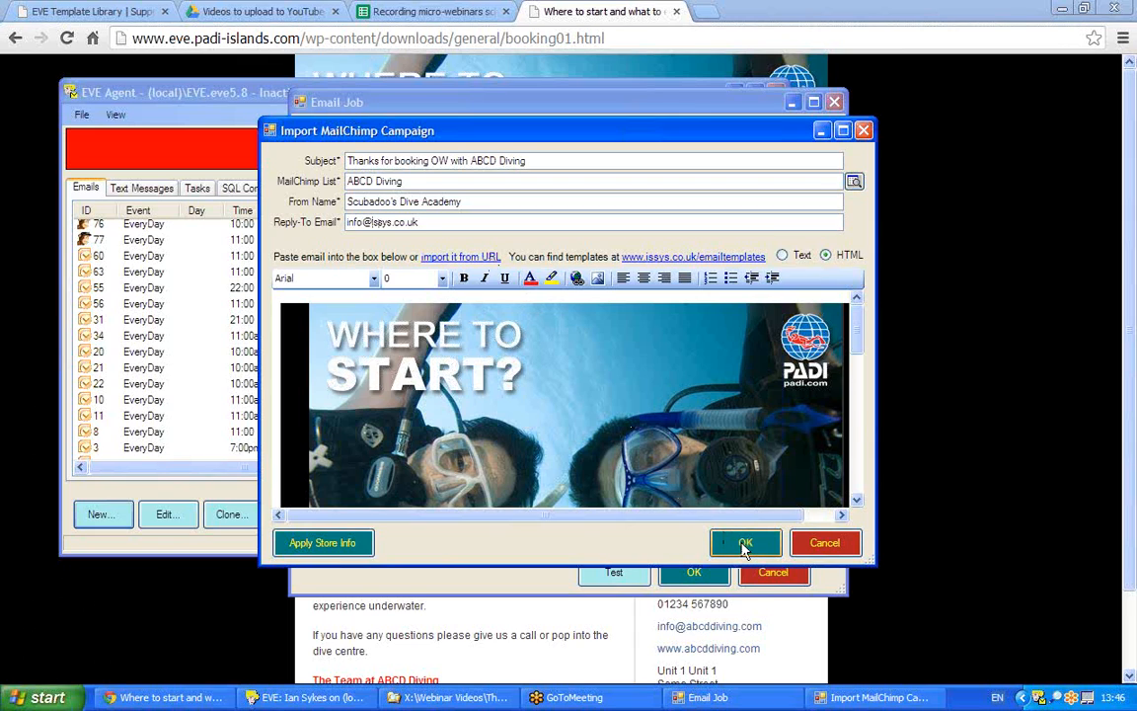
left_click(899, 354)
mouse_move(1130, 351)
left_mouse_down()
mouse_move(1133, 396)
mouse_move(1129, 336)
left_mouse_up()
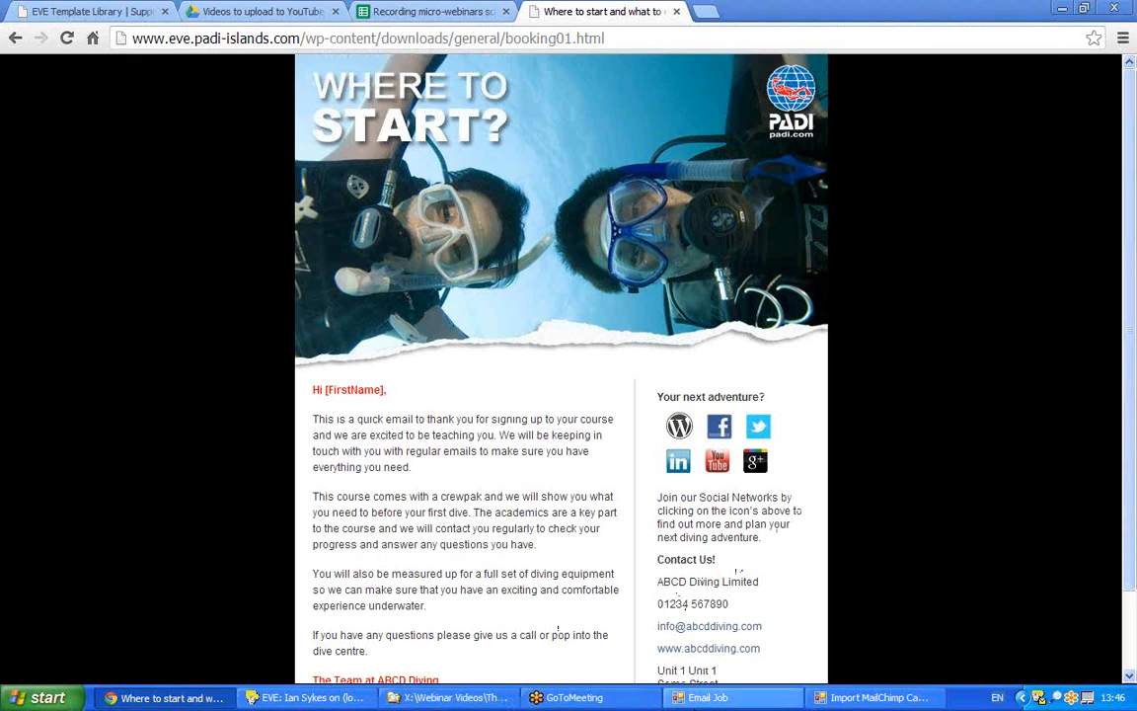
- Return to EVE Agent and confirm the Import MailChimp Campaign dialog
left_click(1042, 700)
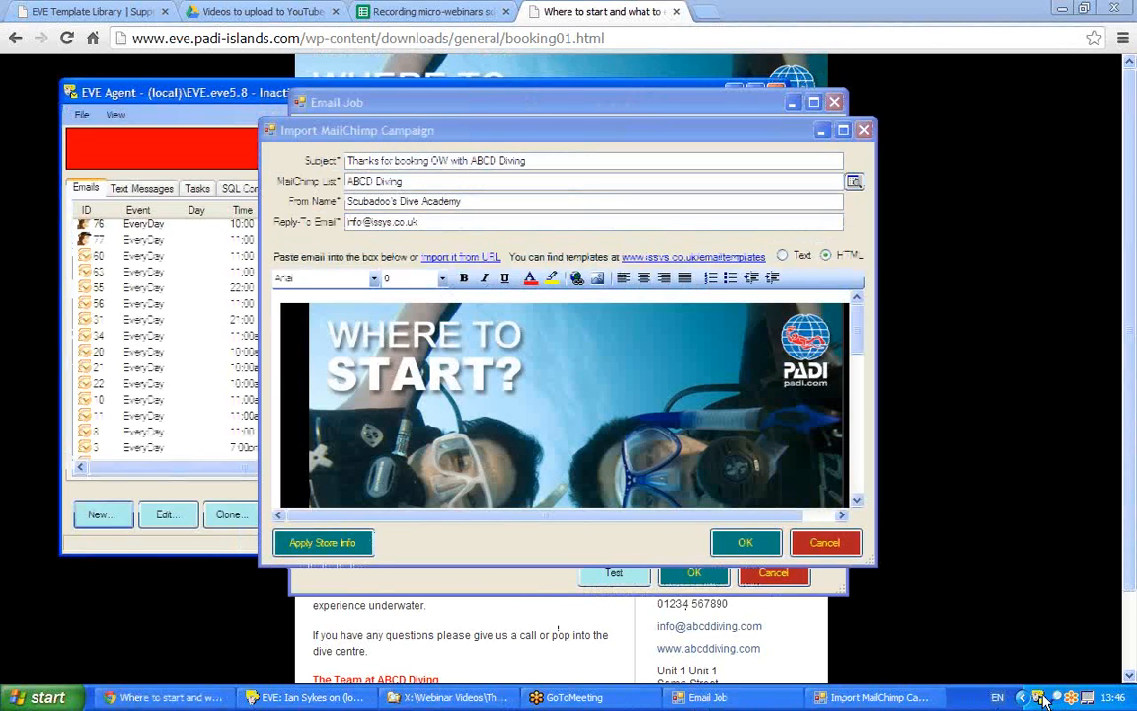
left_click(745, 545)
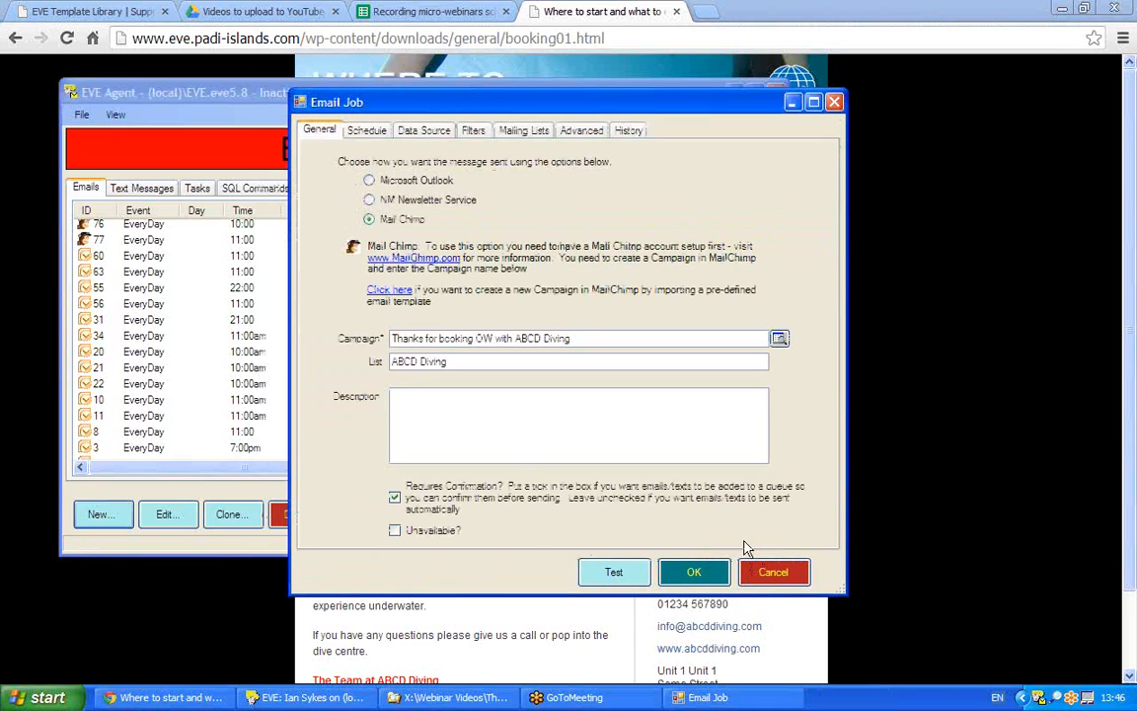
- Turn off Requires Confirmation and enter the description 'On day of an OW booking'
left_click(395, 497)
left_click(425, 431)
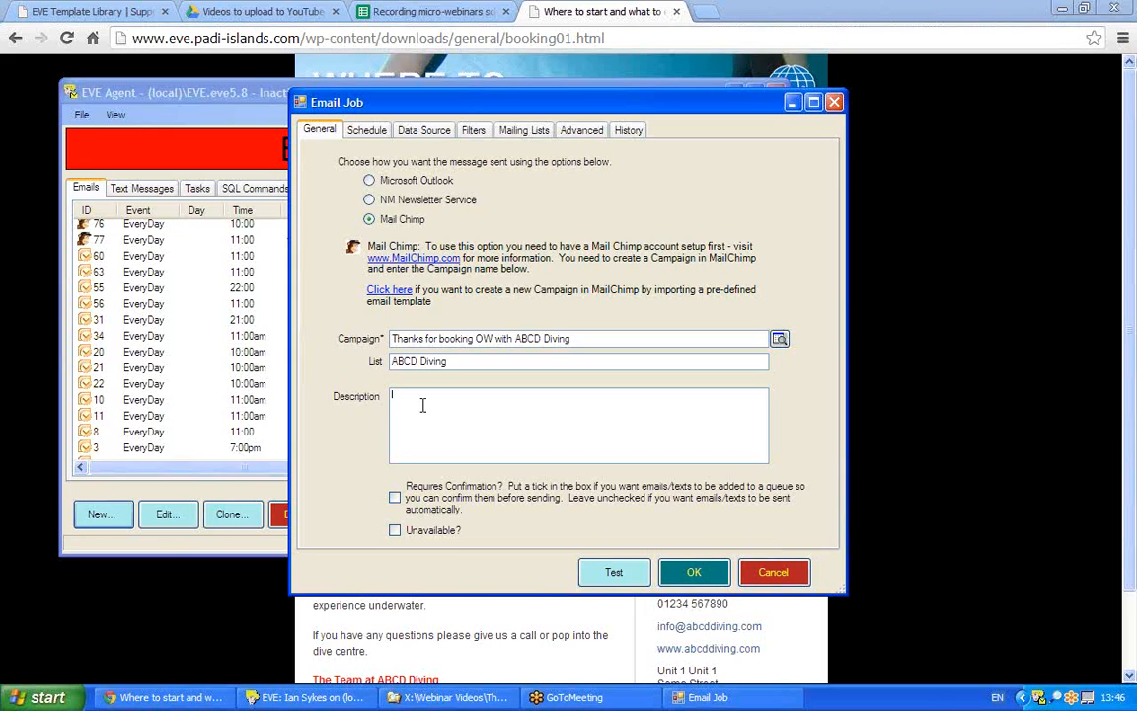
type("On c")
type("ay of an")
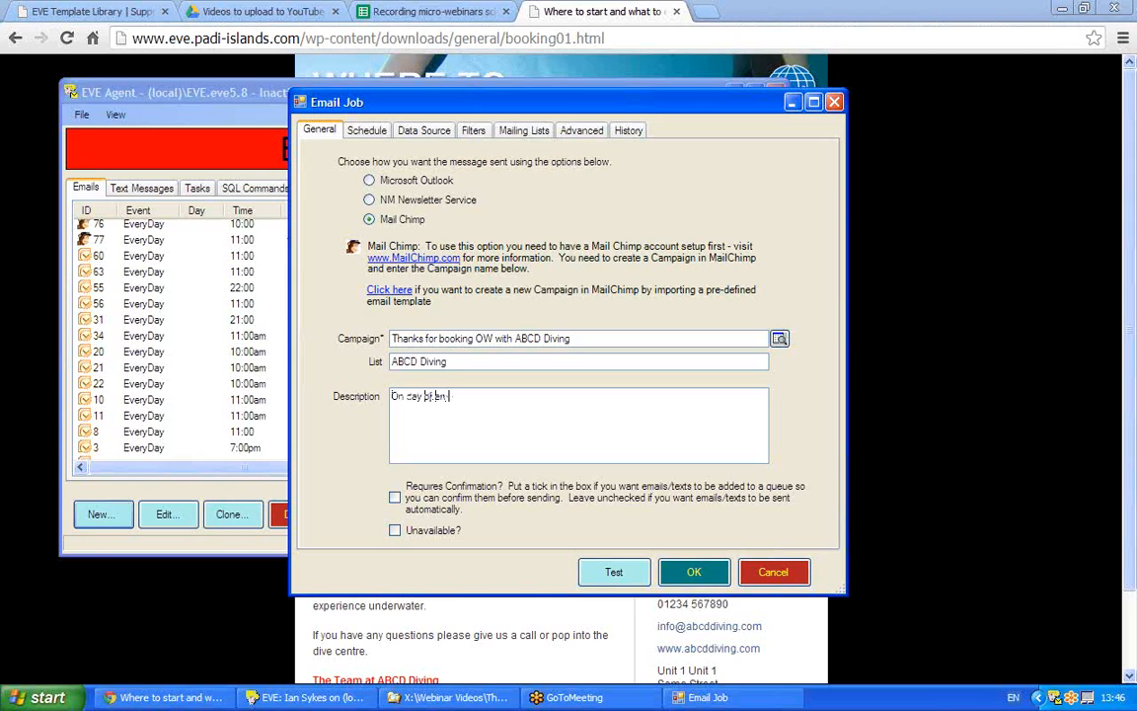
type(" OW bbb")
type("king")
left_click(358, 131)
- Browse the Data Source, Filters and Schedule tabs, dismissing the missing date warning
left_click(440, 133)
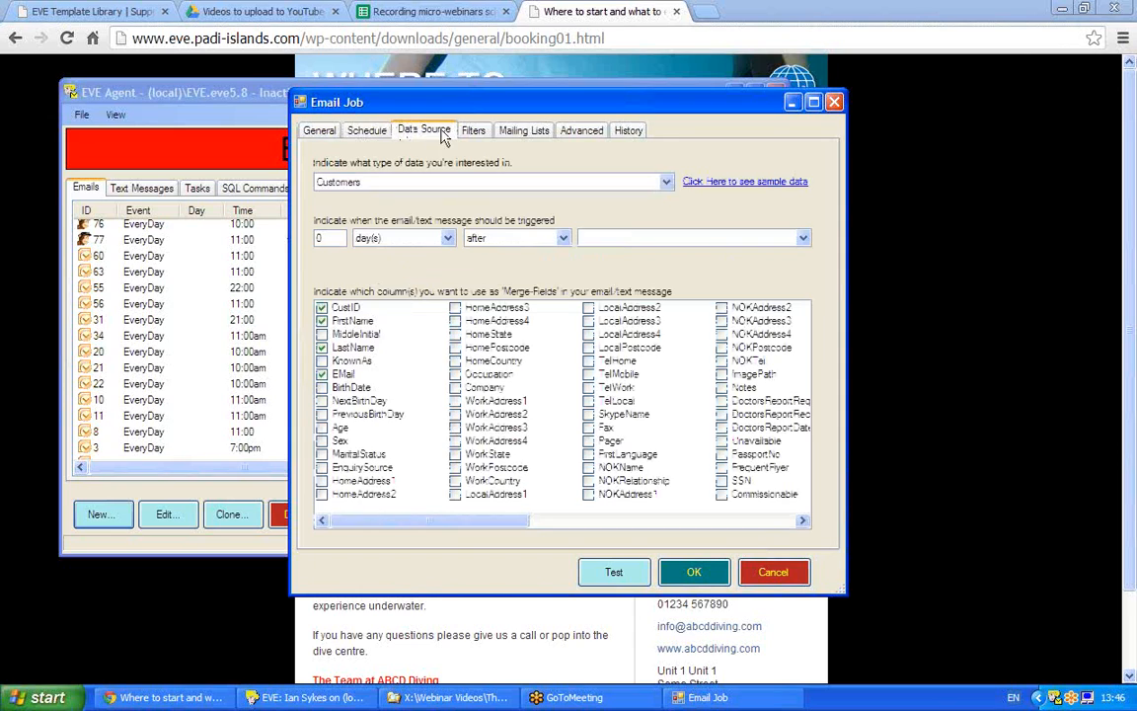
left_click(473, 130)
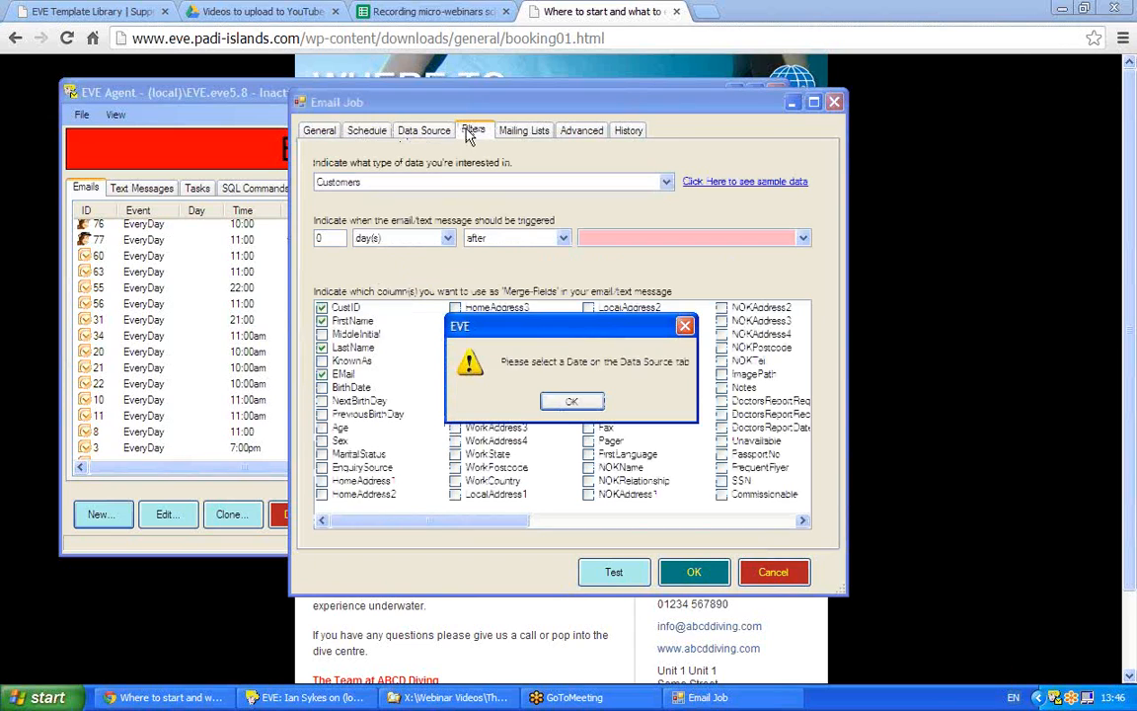
left_click(572, 402)
left_click(359, 131)
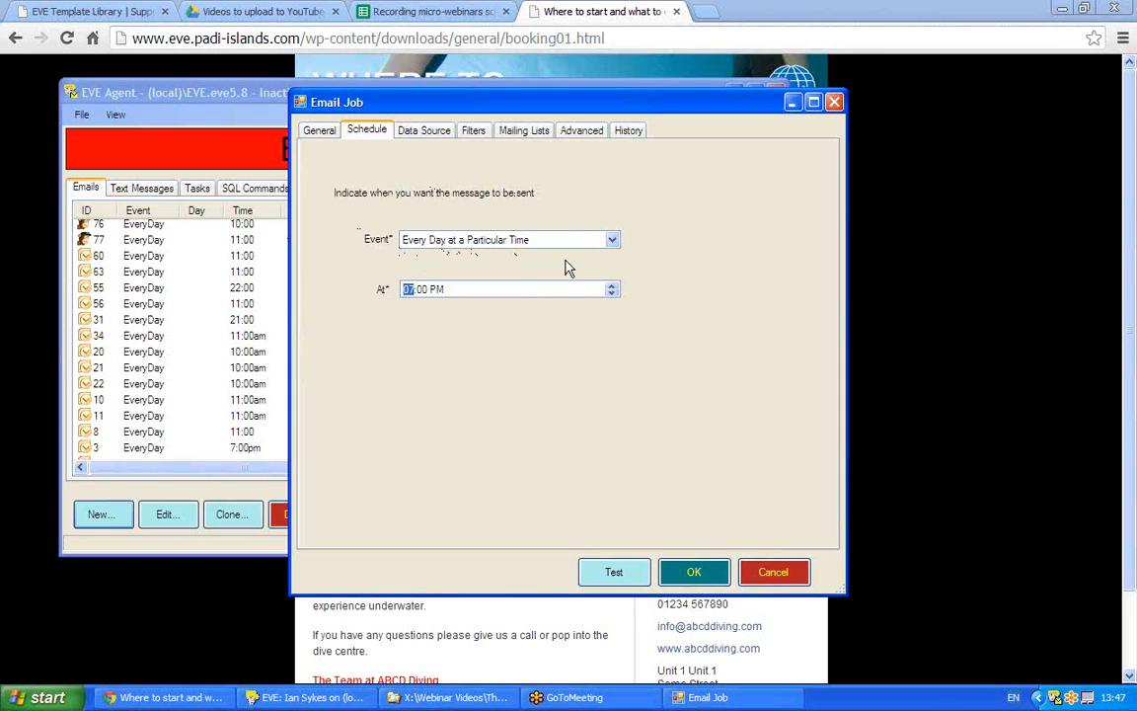
left_click(424, 130)
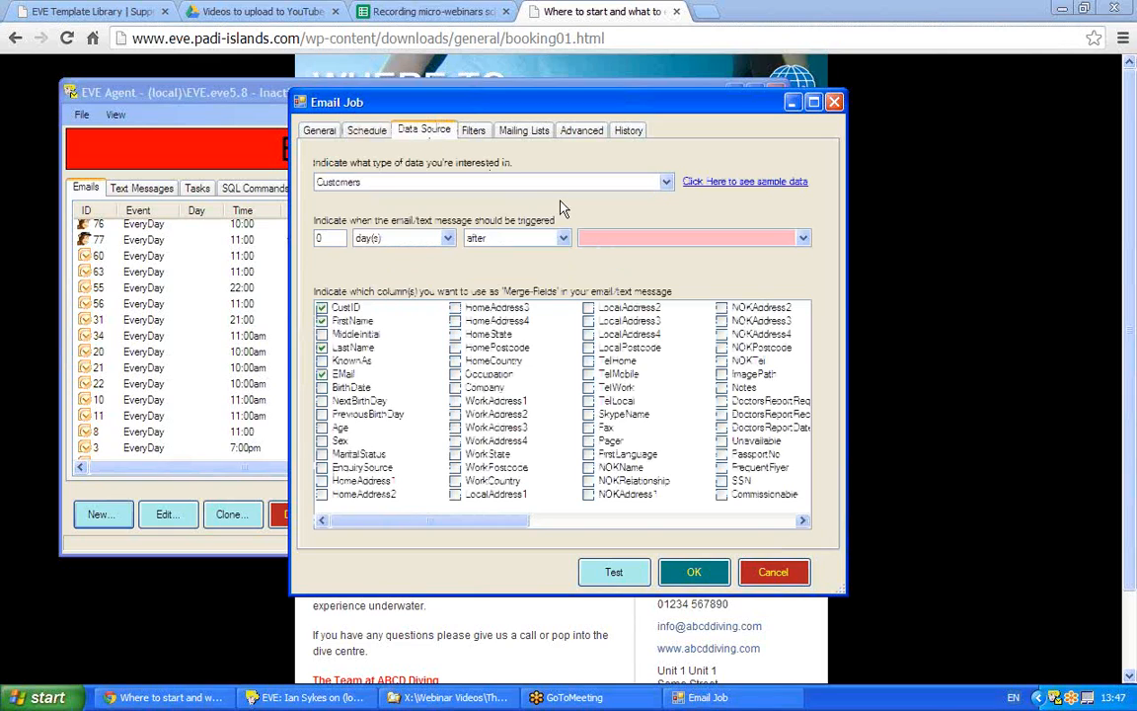
- Set the data source to CourseEnrollments, triggered 0 days after CreationDate
left_click(666, 183)
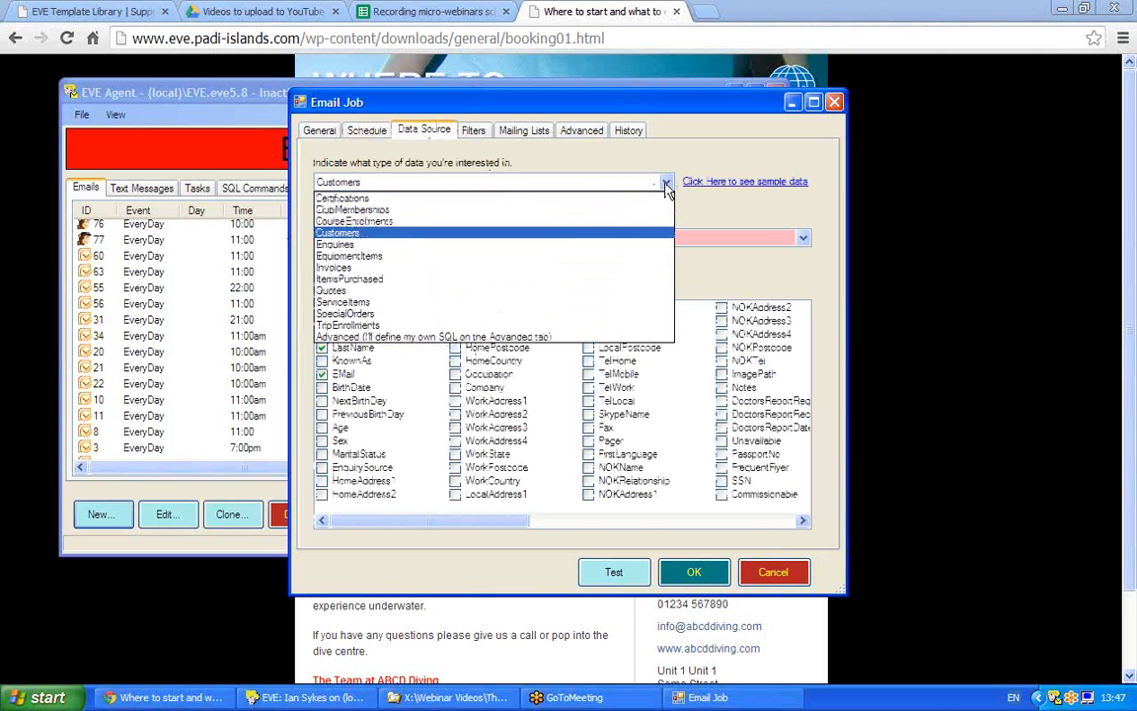
left_click(399, 225)
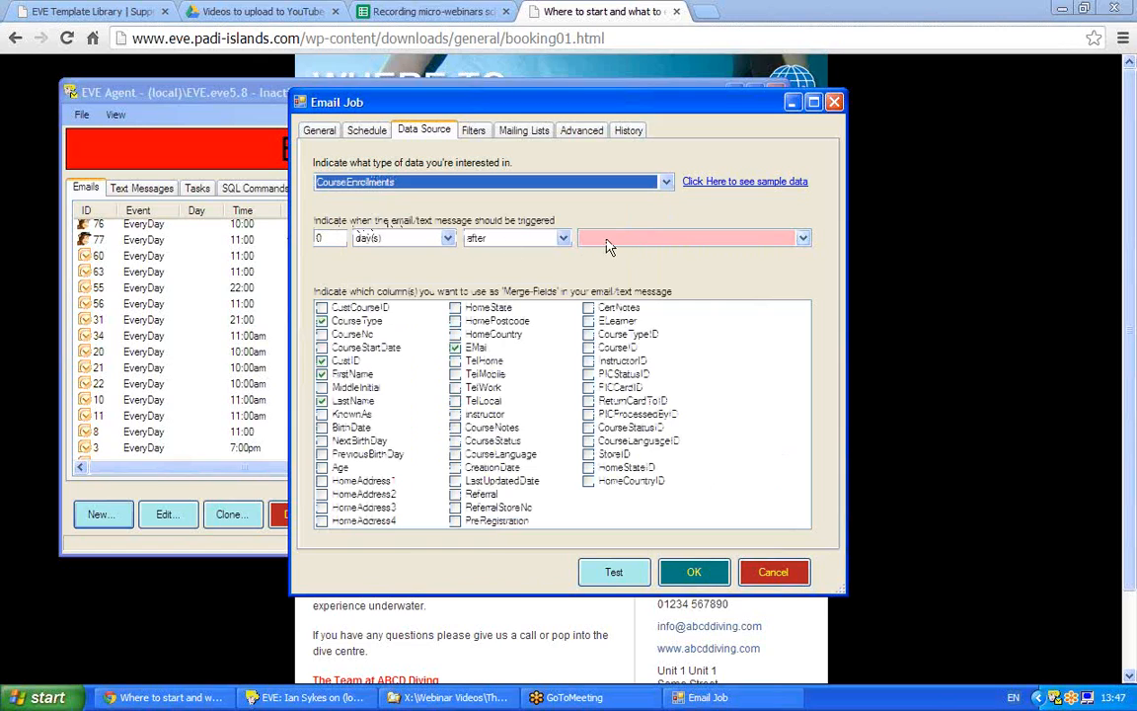
left_click(804, 238)
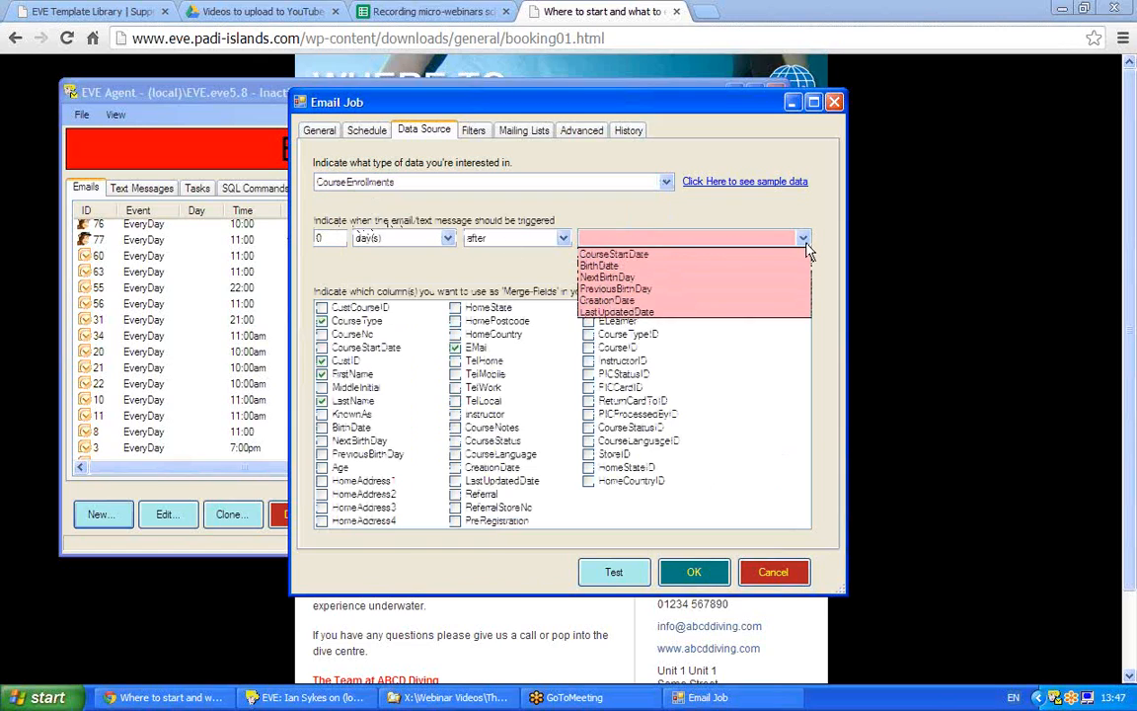
left_click(639, 301)
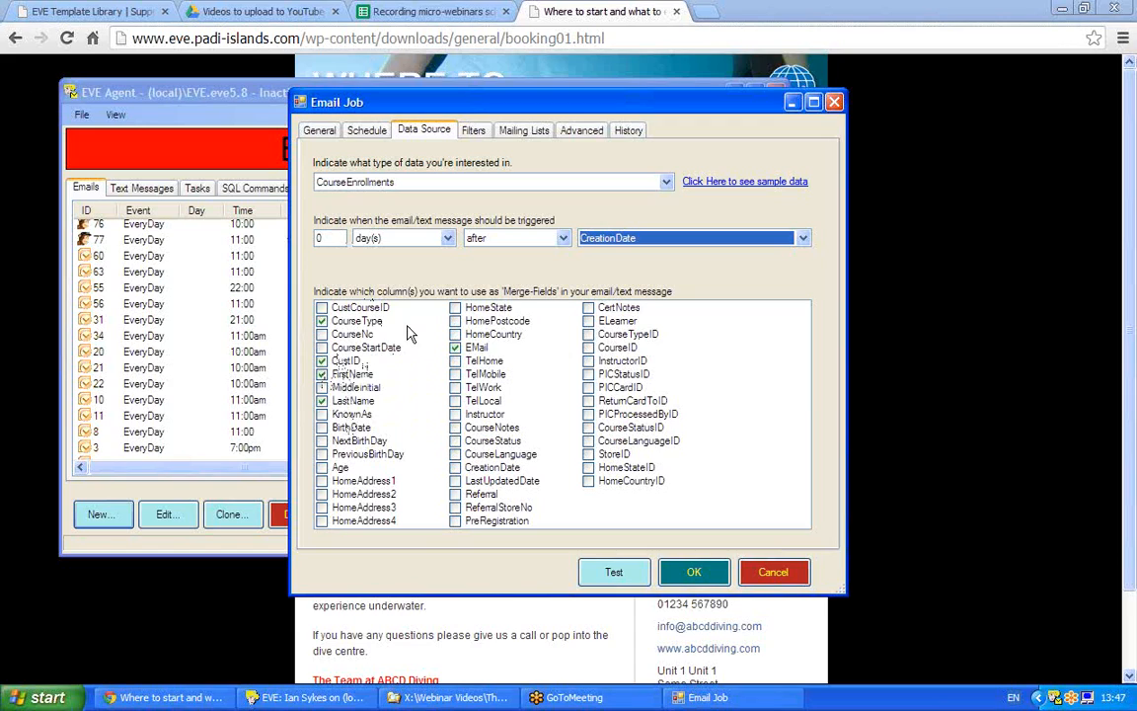
- Add the first filter: CourseType Equal To Open Water
left_click(473, 131)
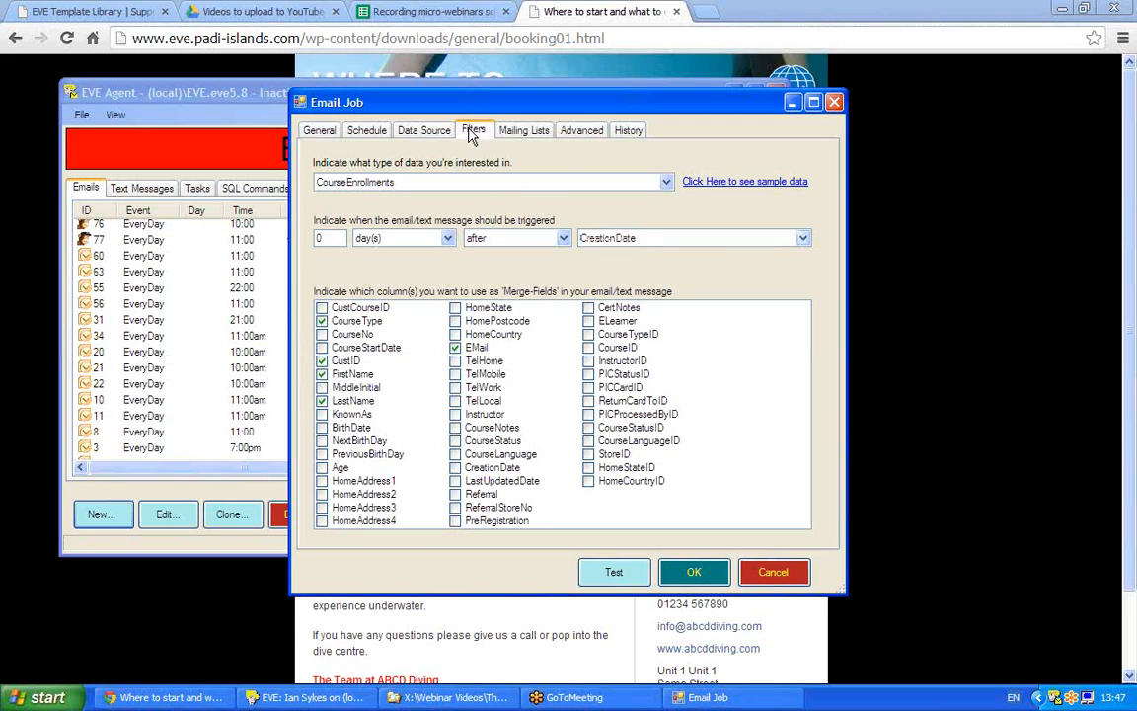
left_click(506, 210)
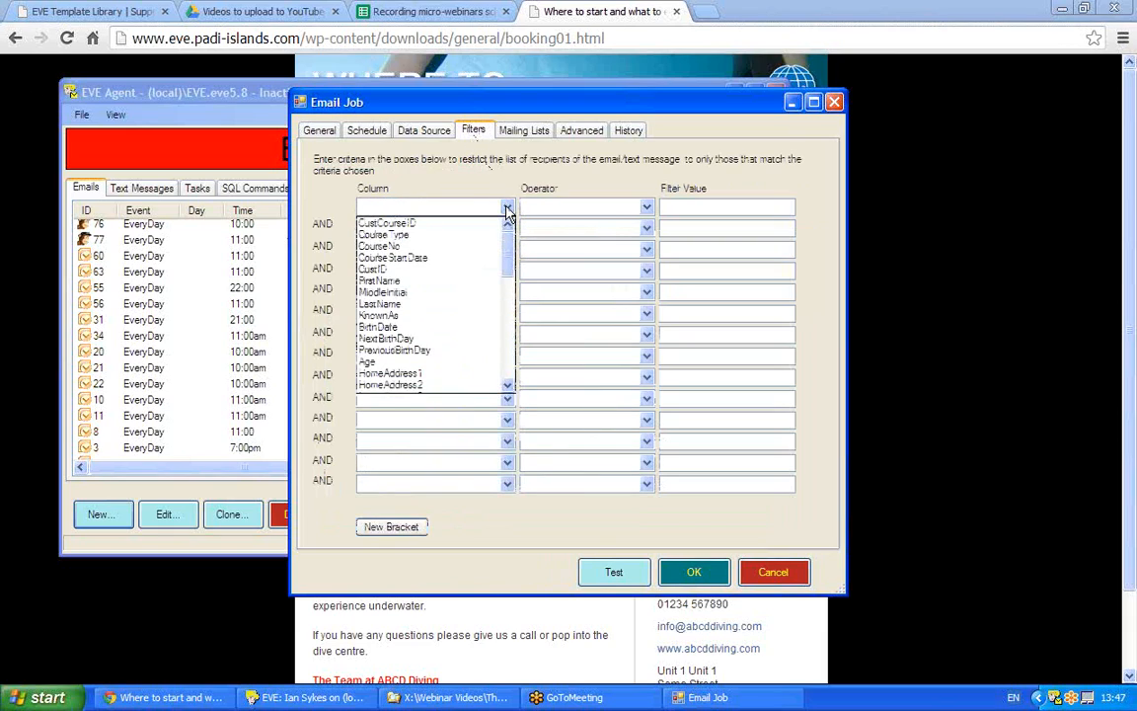
left_click(410, 242)
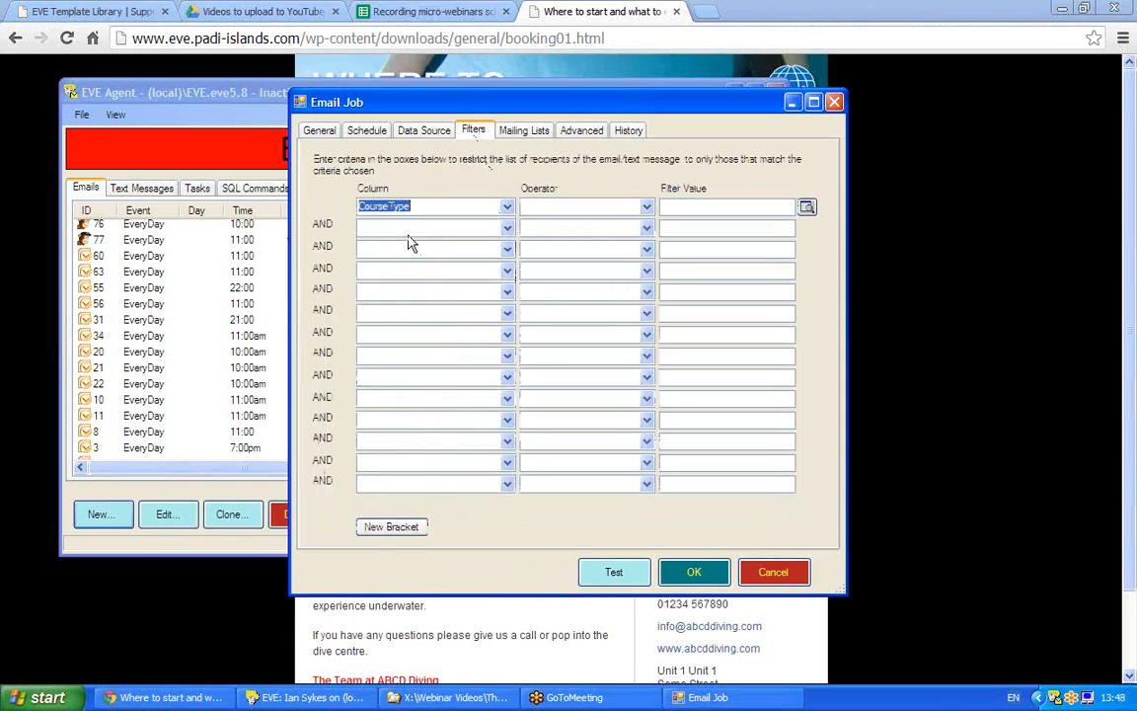
left_click(646, 207)
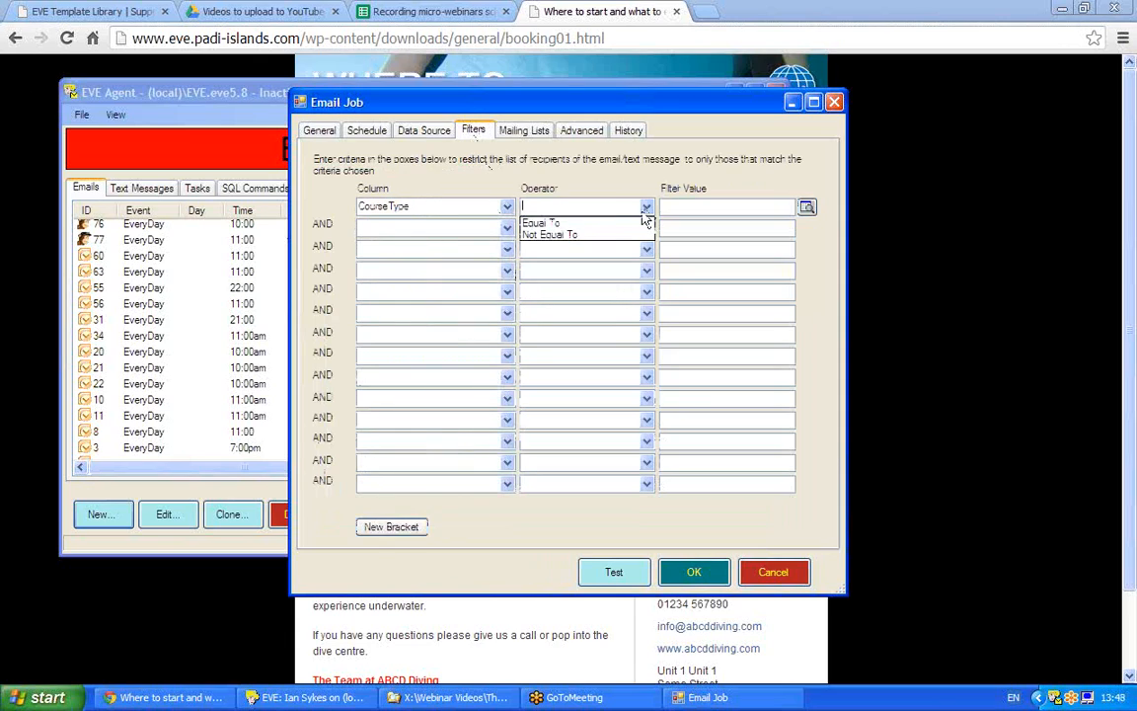
left_click(642, 221)
left_click(807, 208)
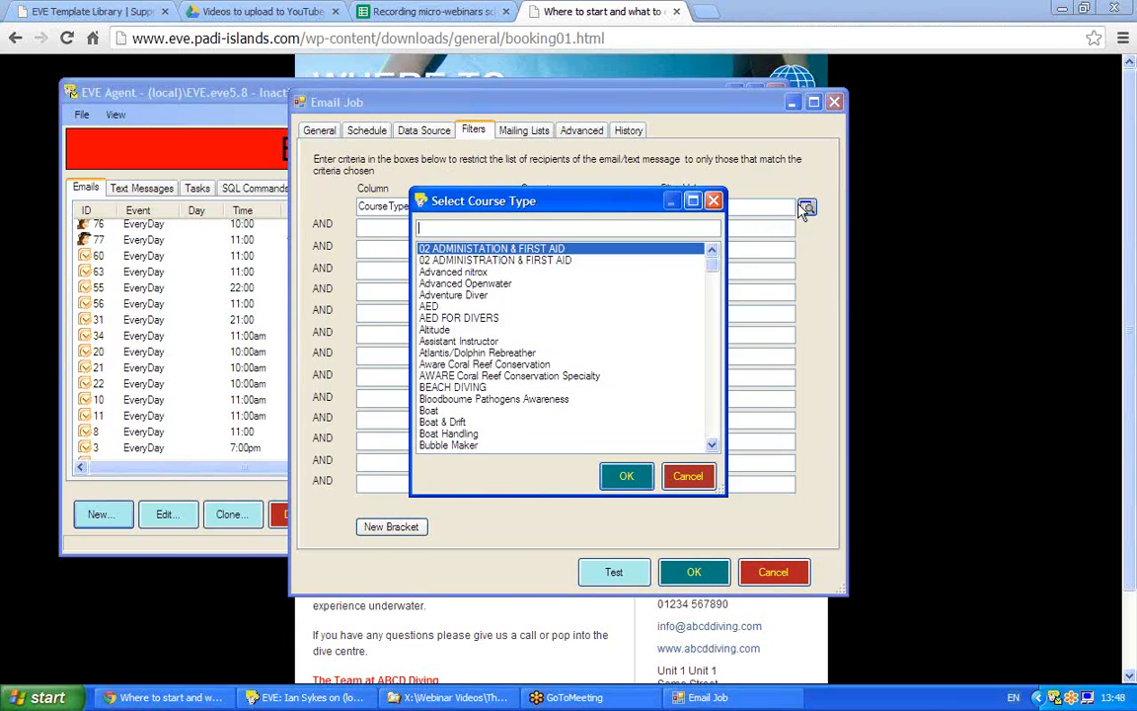
scroll(717, 415, "down", 2)
scroll(717, 415, "down", 20)
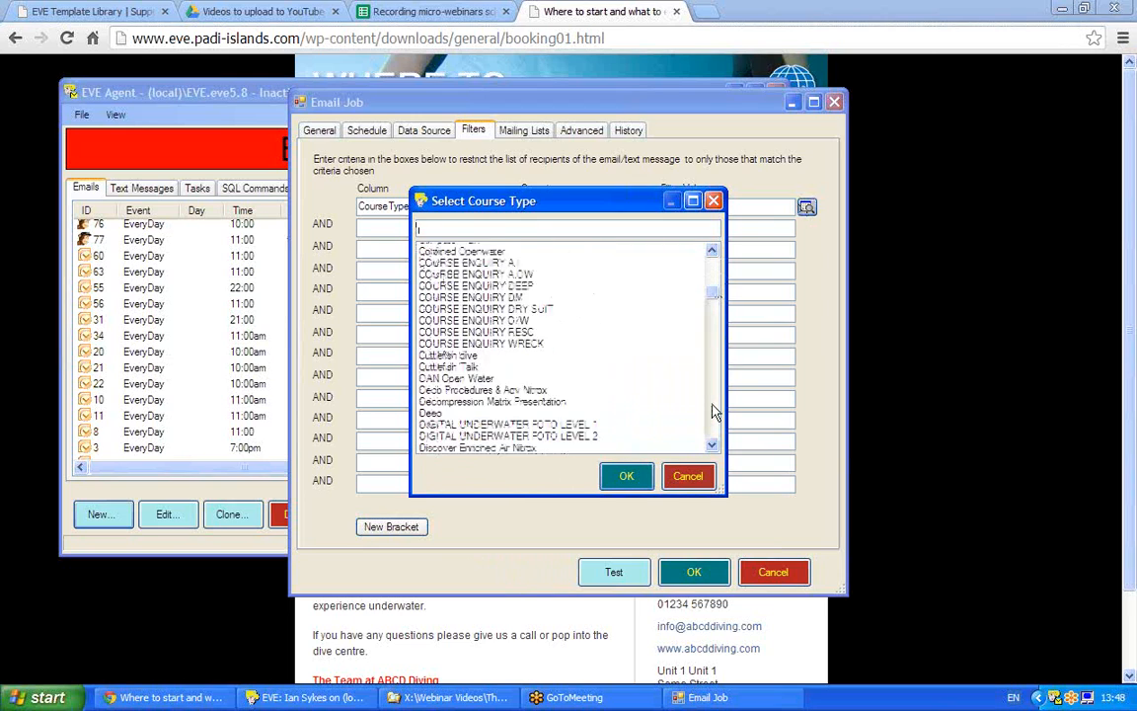
scroll(715, 410, "down", 7)
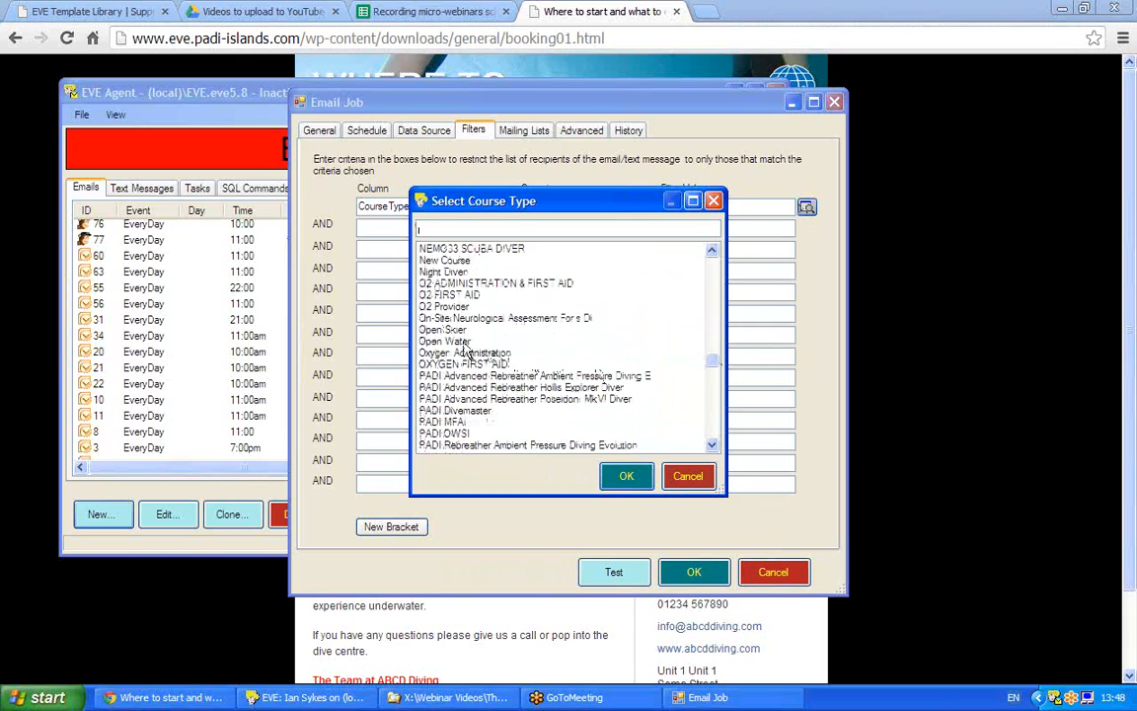
double_click(459, 342)
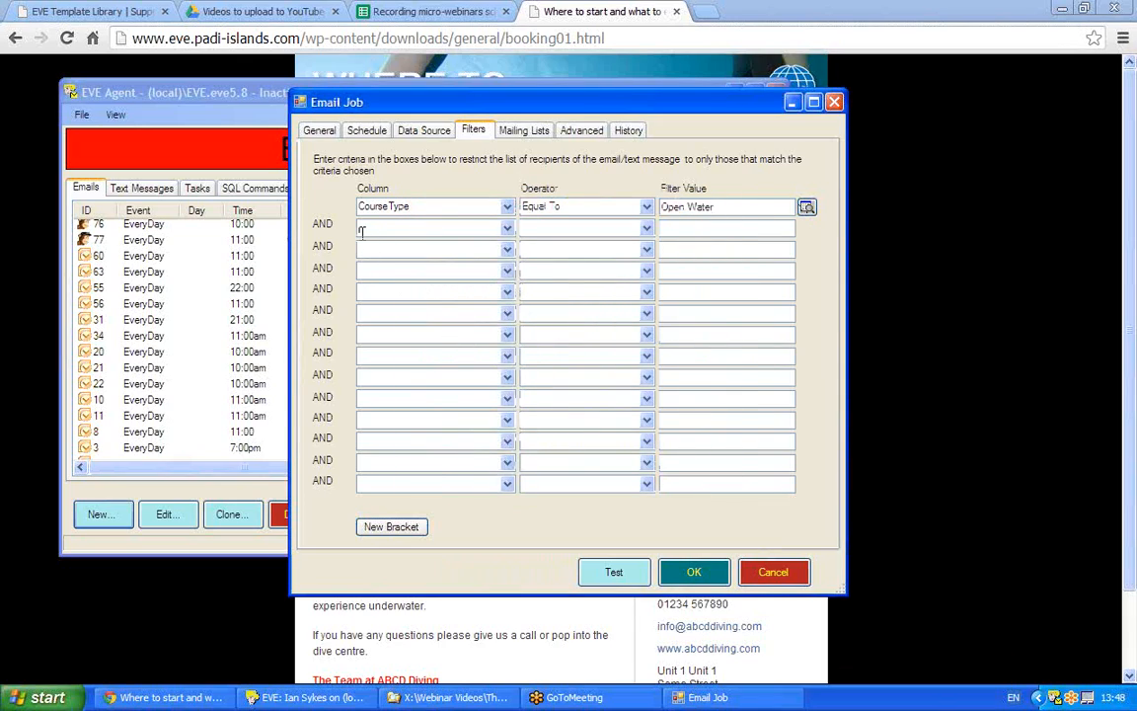
- Add CourseType Equal To Junior Openwater as a second filter and combine both with OR
left_click(507, 228)
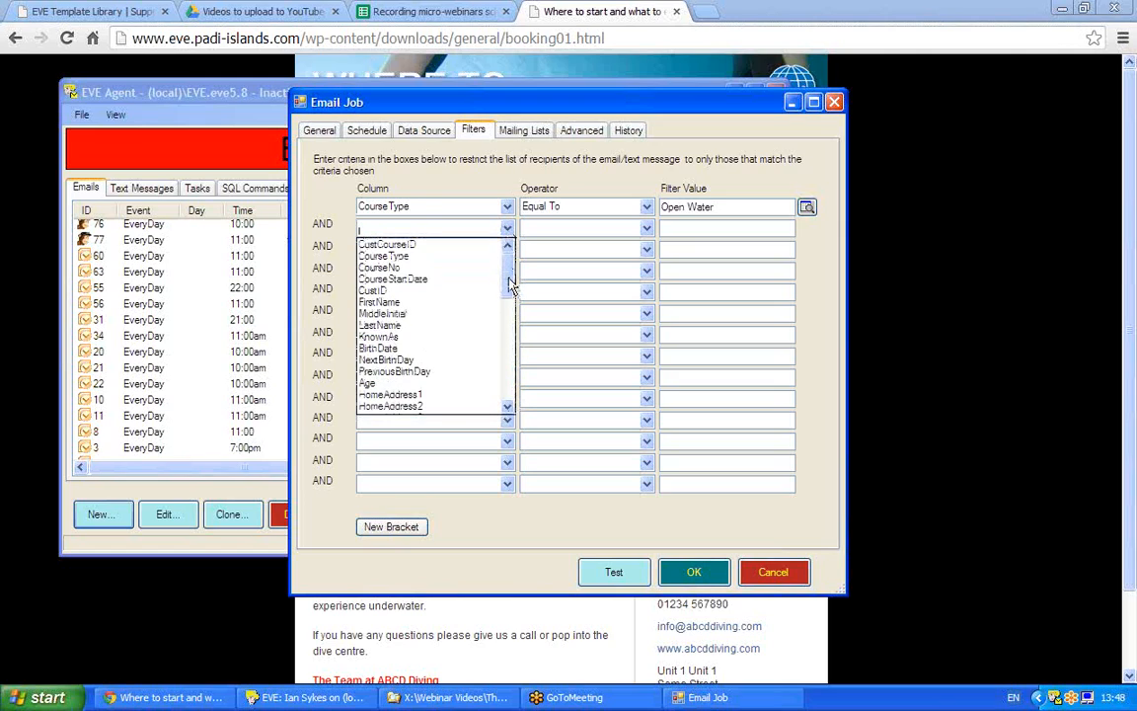
left_click(395, 255)
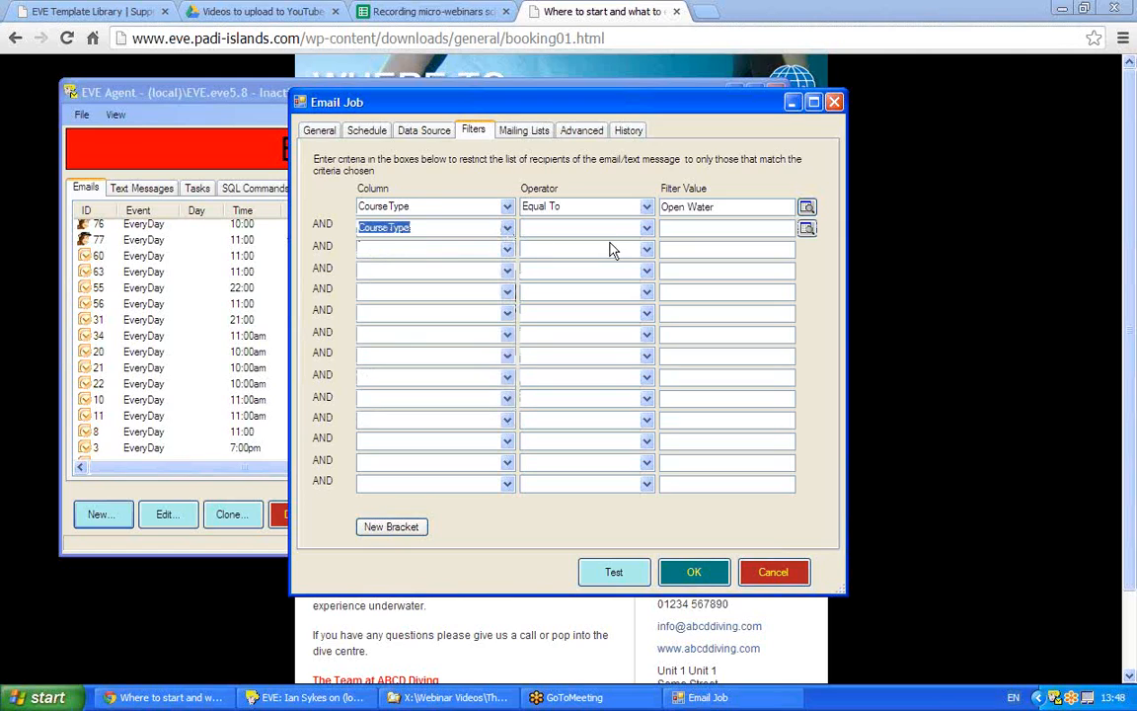
left_click(645, 228)
left_click(584, 243)
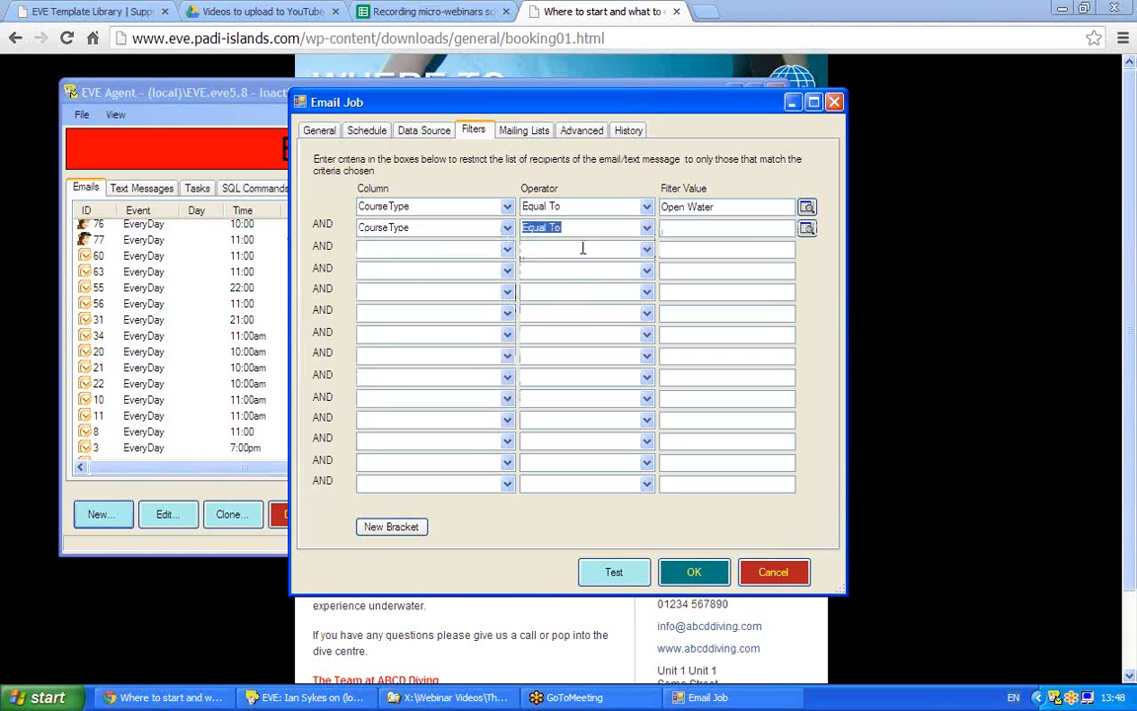
left_click(807, 229)
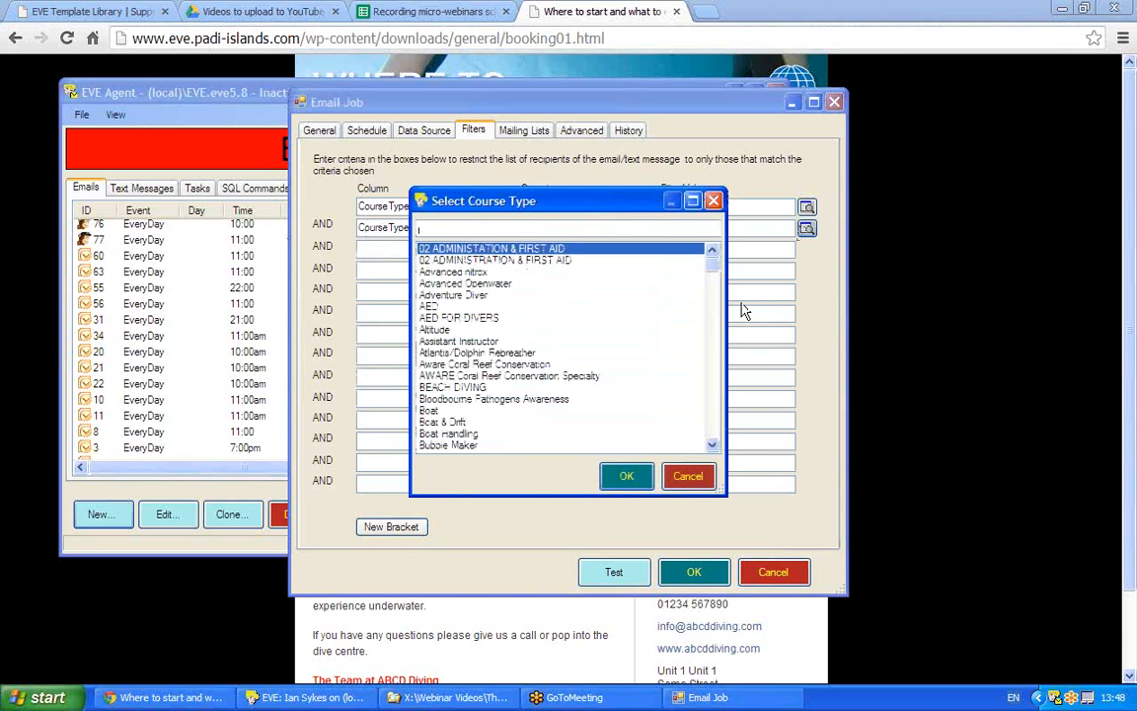
type("j")
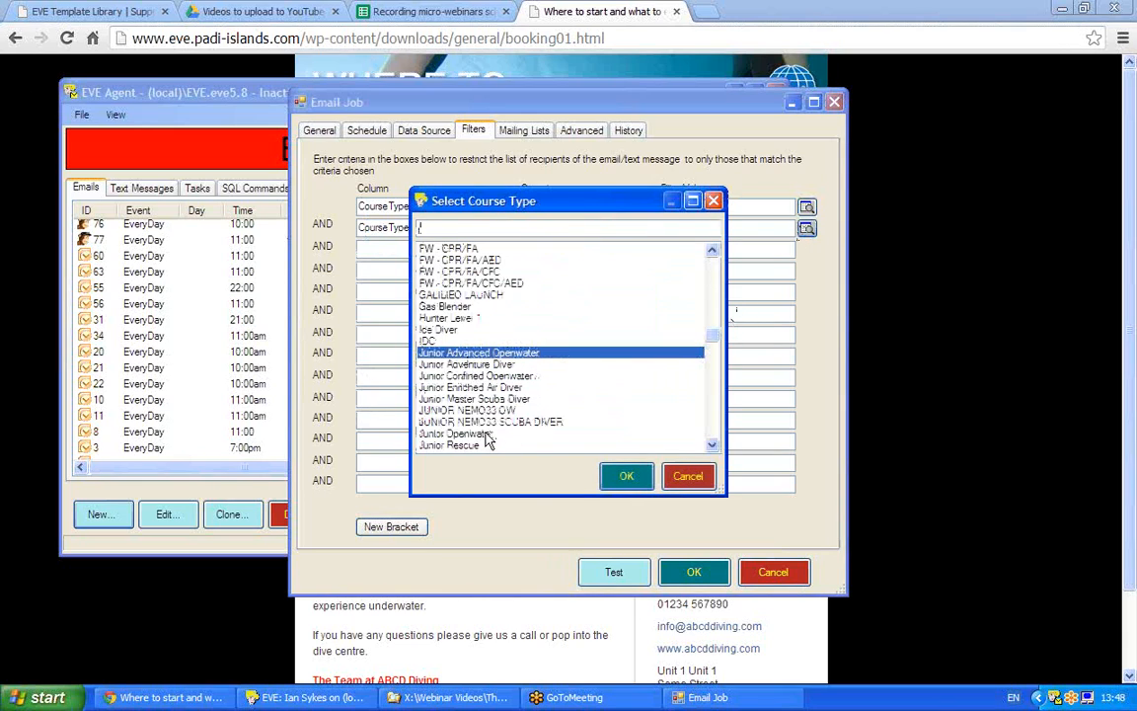
left_click(558, 434)
left_click(626, 476)
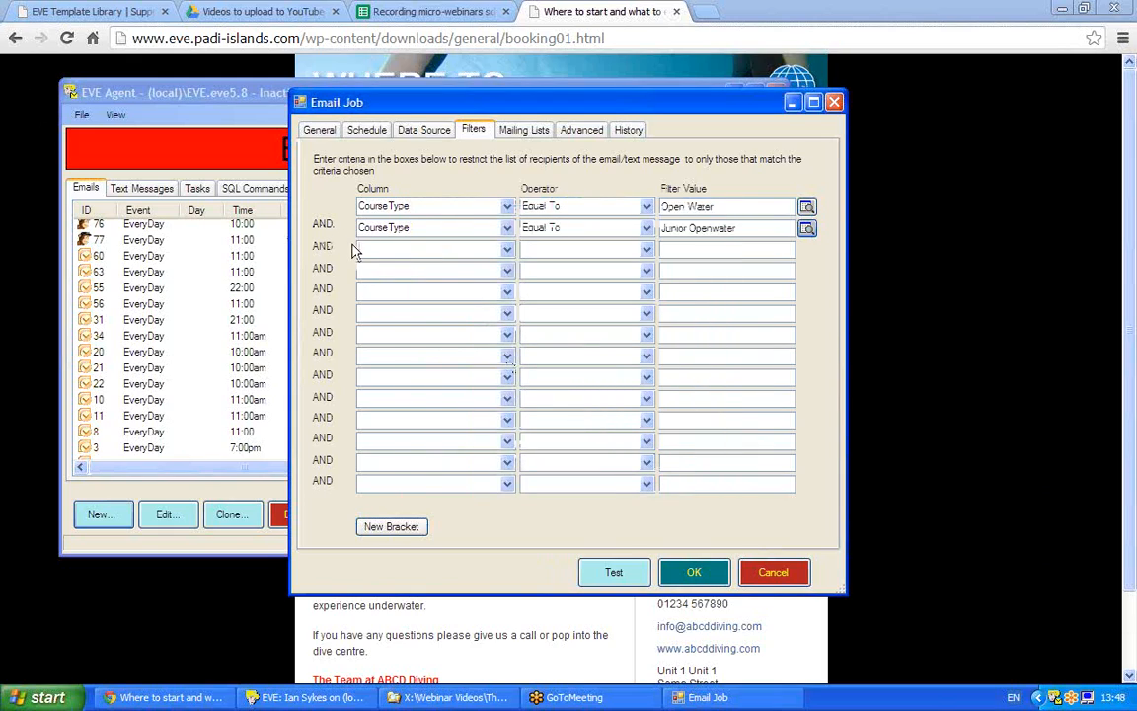
left_click(326, 224)
- Check the Data Source, Schedule and General tabs, then bring the booking01 page forward
left_click(423, 129)
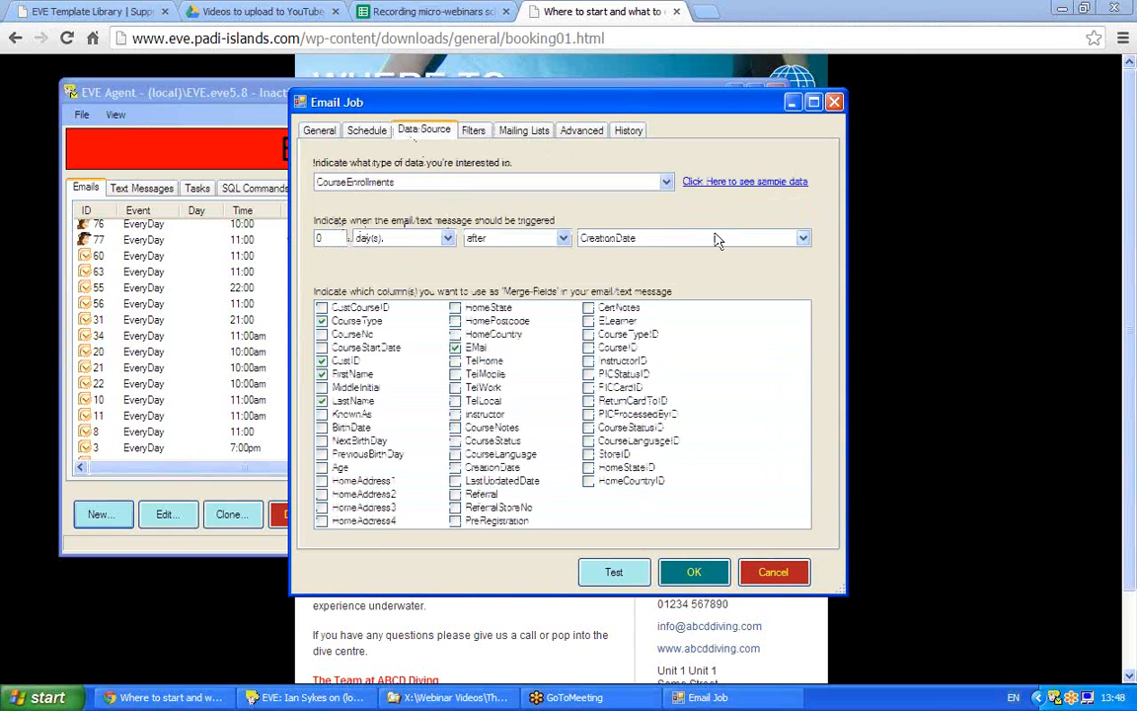
left_click(366, 131)
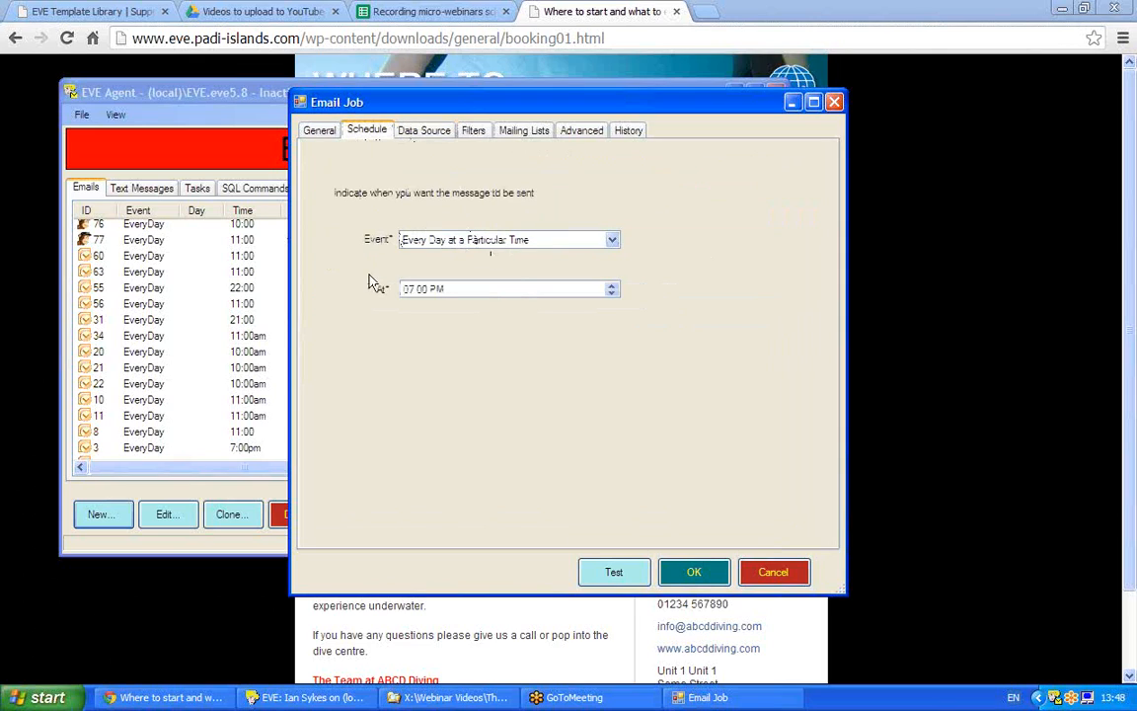
left_click(311, 138)
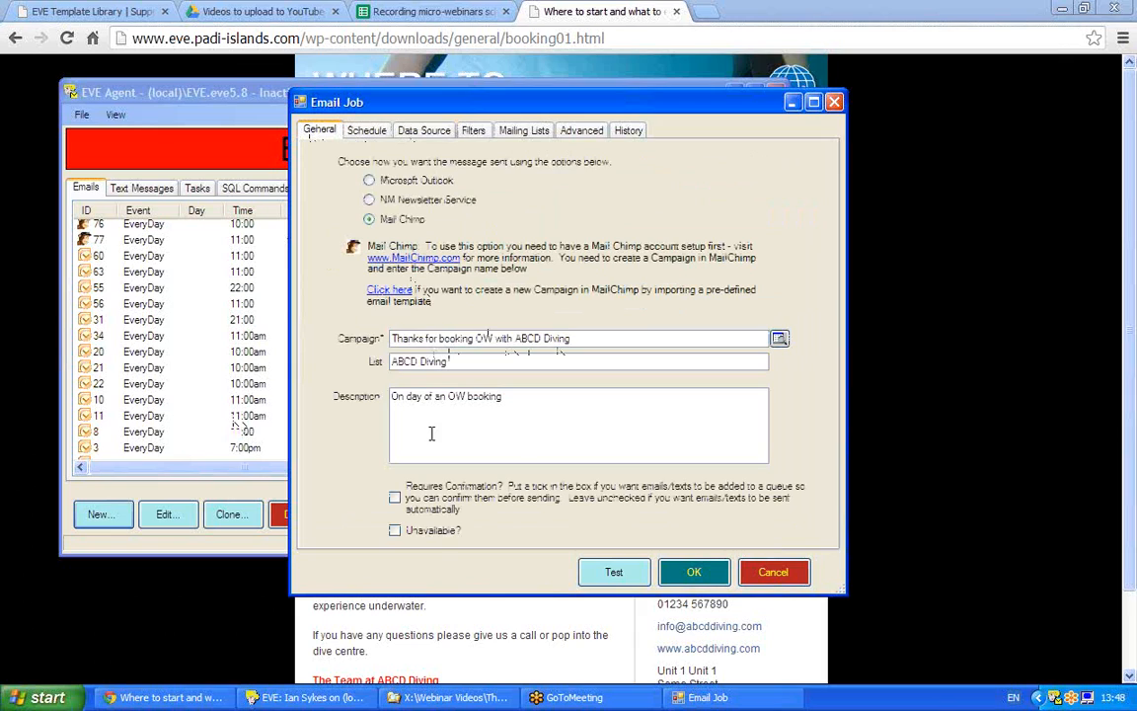
left_click(947, 396)
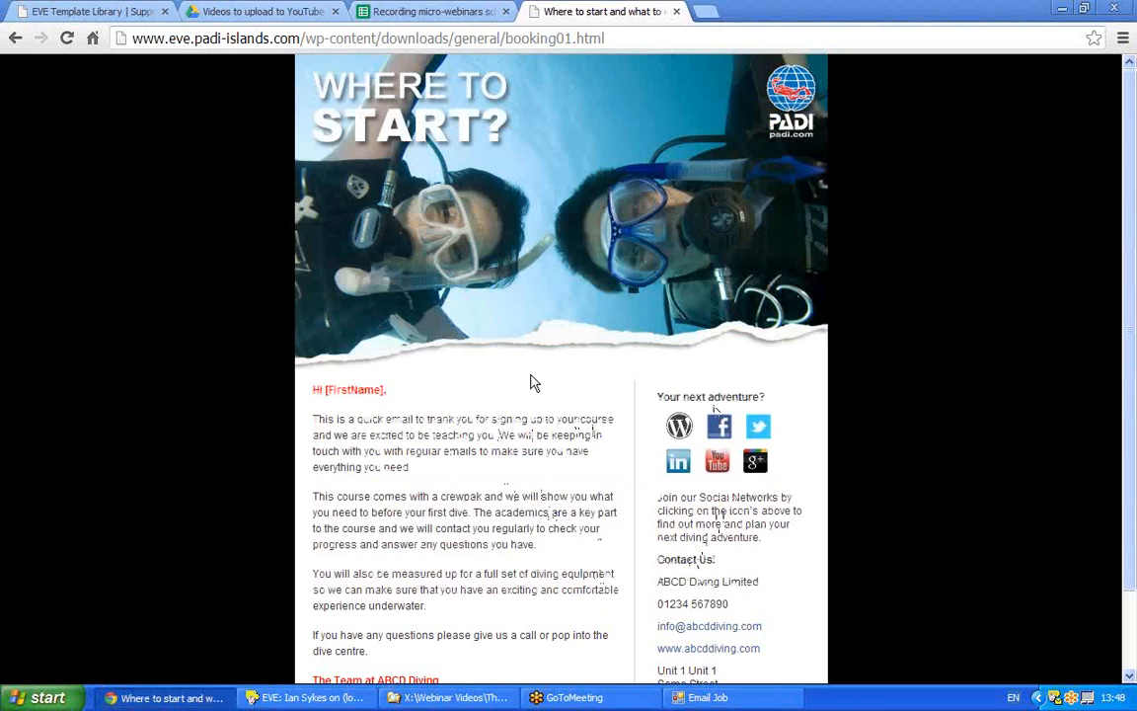
- Restore the Email Job window showing the Mail Chimp campaign 'Thanks for booking OW with ABCD Diving'
left_click(708, 697)
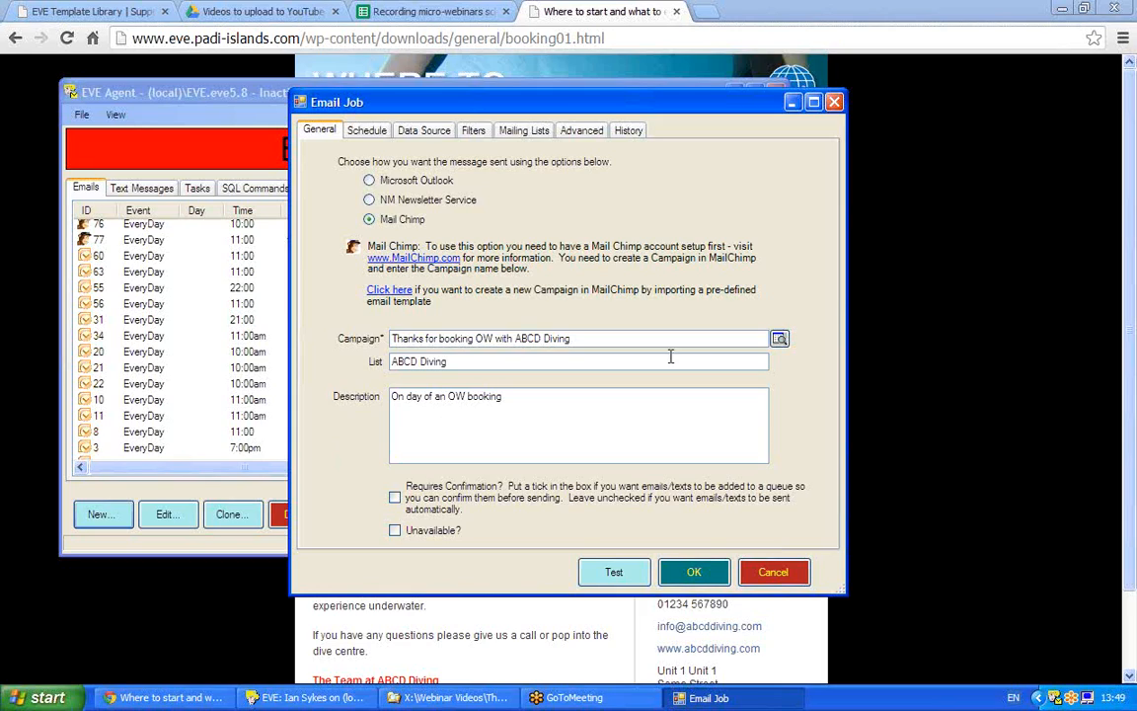
left_click(1124, 41)
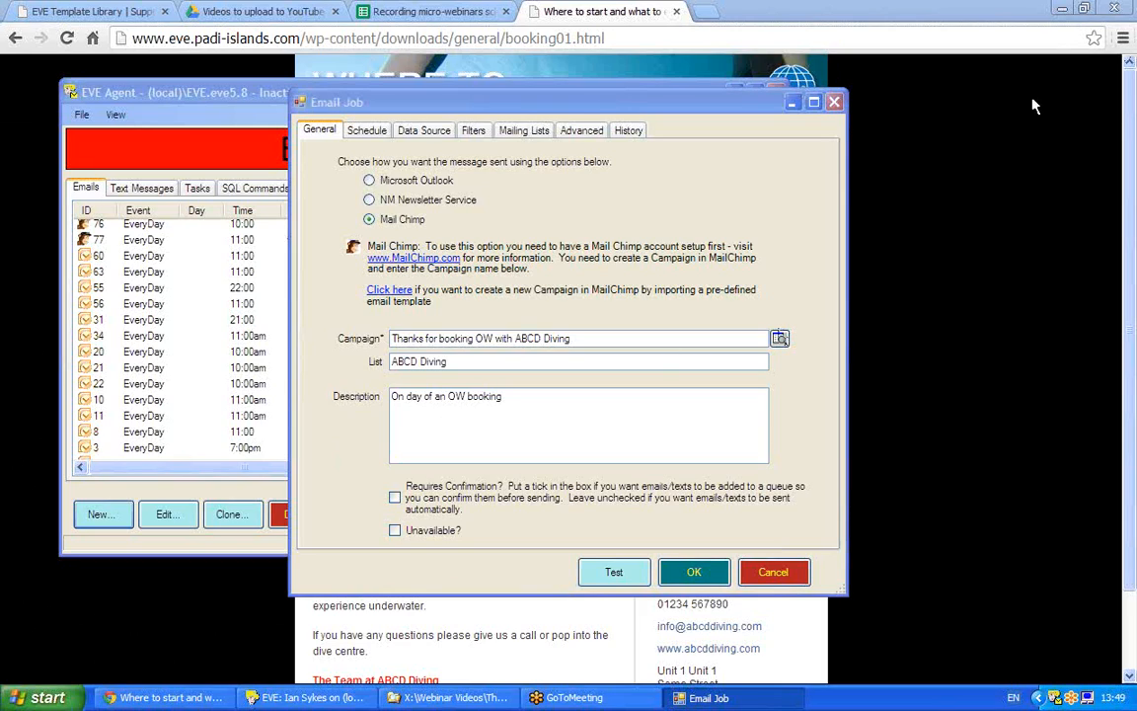